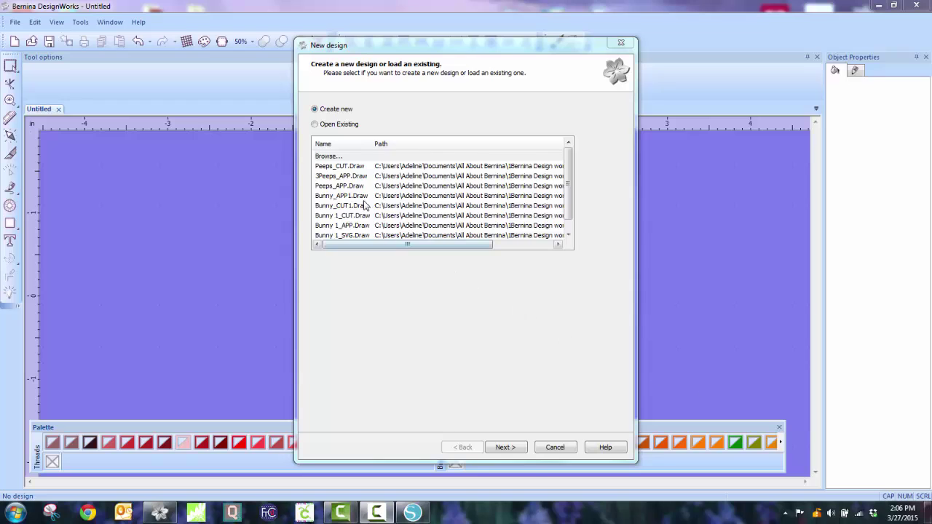
Open the saved Peeps_CUT design and paint the bunny outline with the Scarlet brush.
left_click(361, 168)
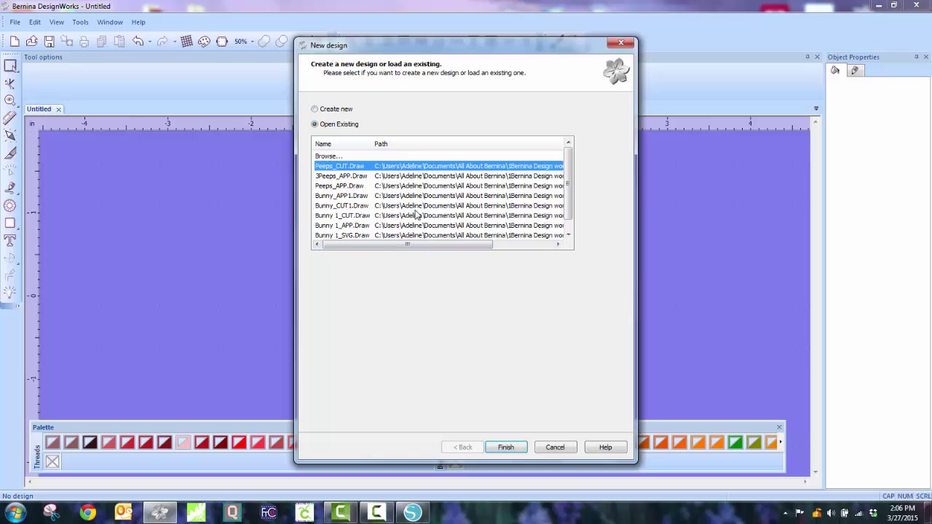
left_click(516, 449)
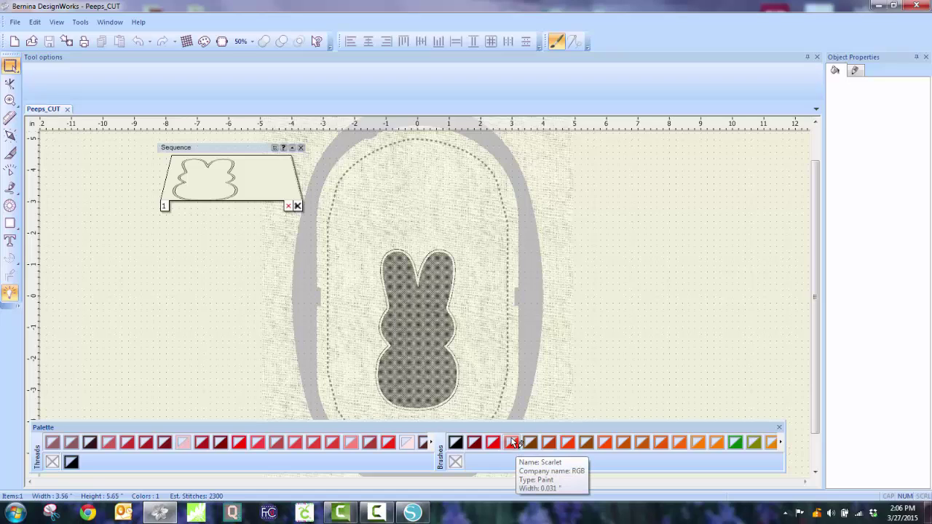
left_click(458, 379)
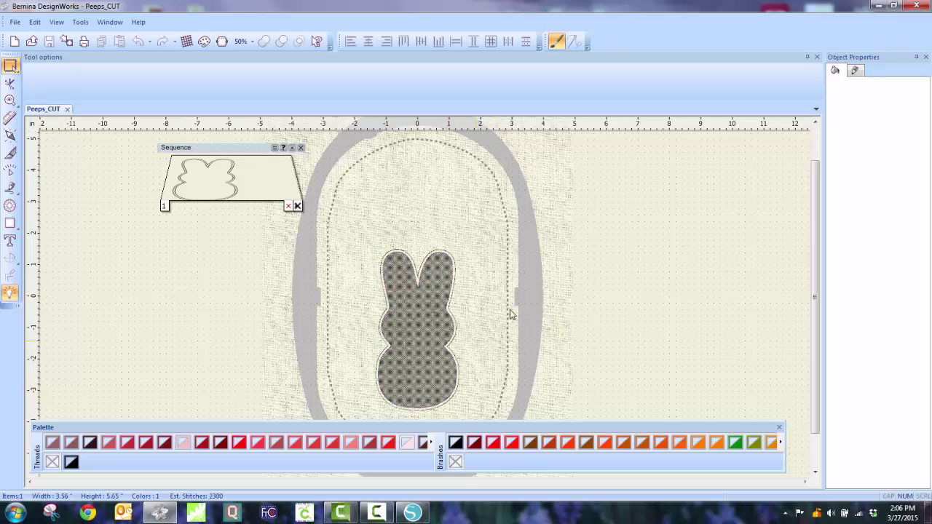
Nudge the bunny up, uncheck Running before, and set it to a Running stitch outline.
left_click_drag(345, 228, 513, 419)
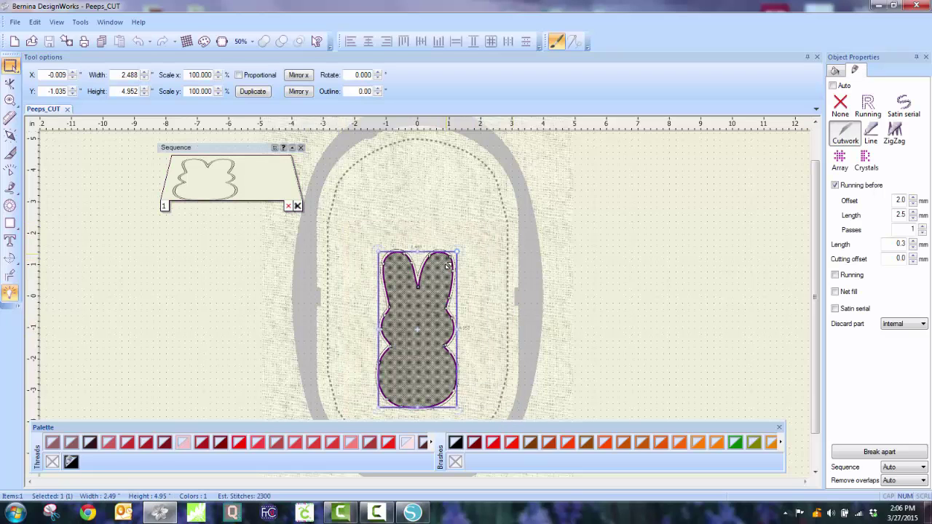
left_click_drag(450, 270, 448, 250)
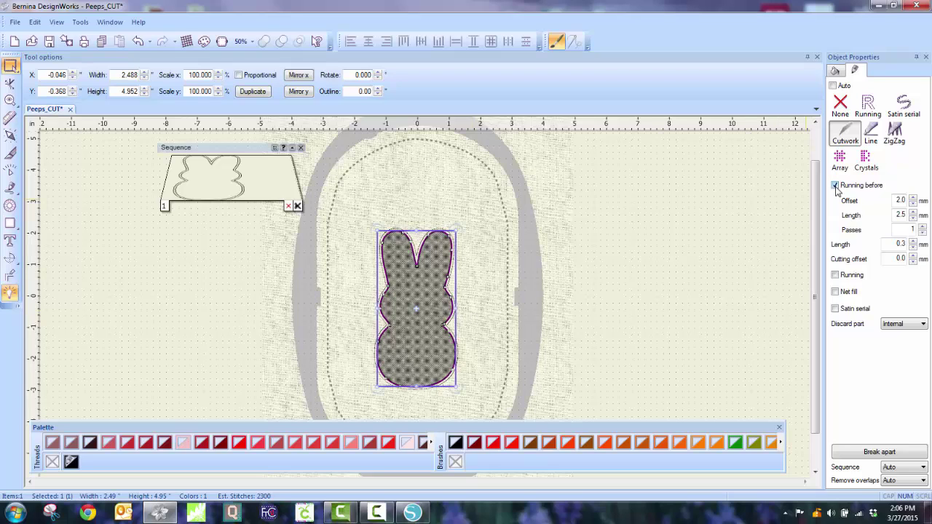
left_click(835, 185)
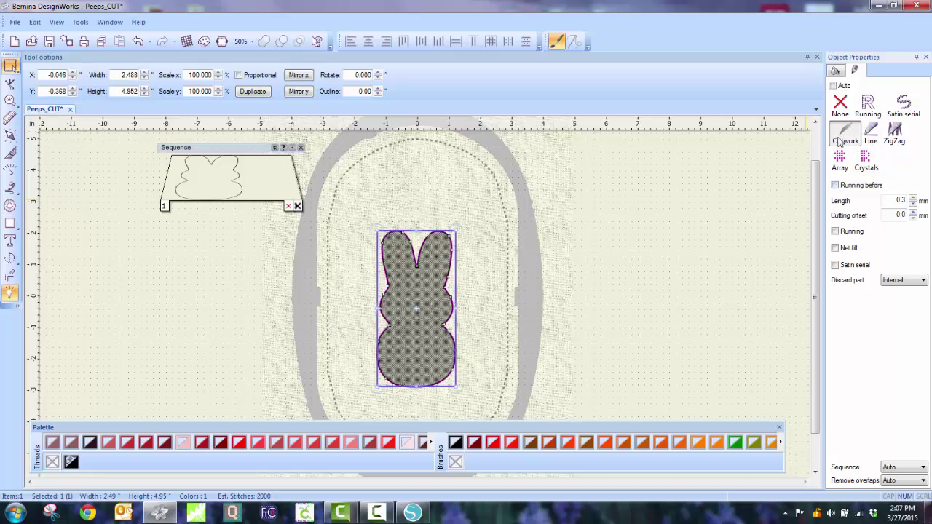
left_click(869, 107)
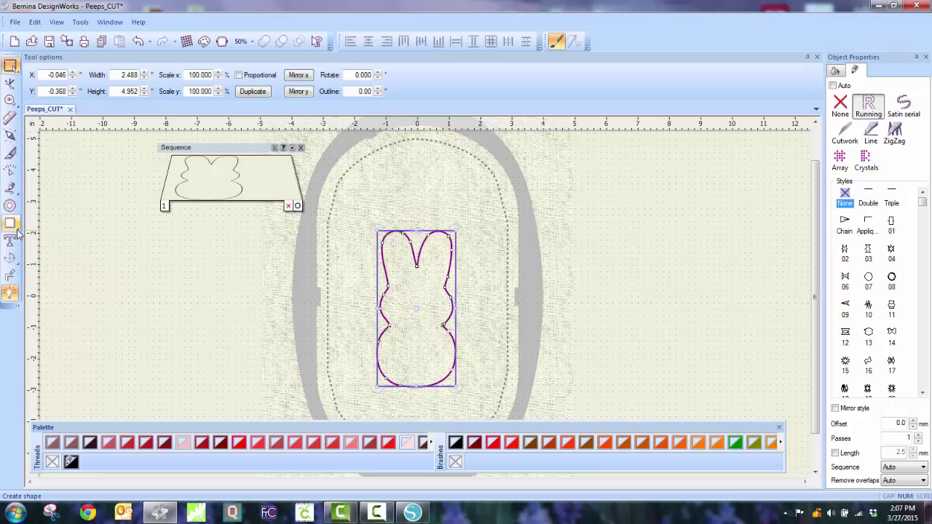
Draw a blue-filled rectangle with the Rectangle tool covering the whole bunny.
left_click(18, 232)
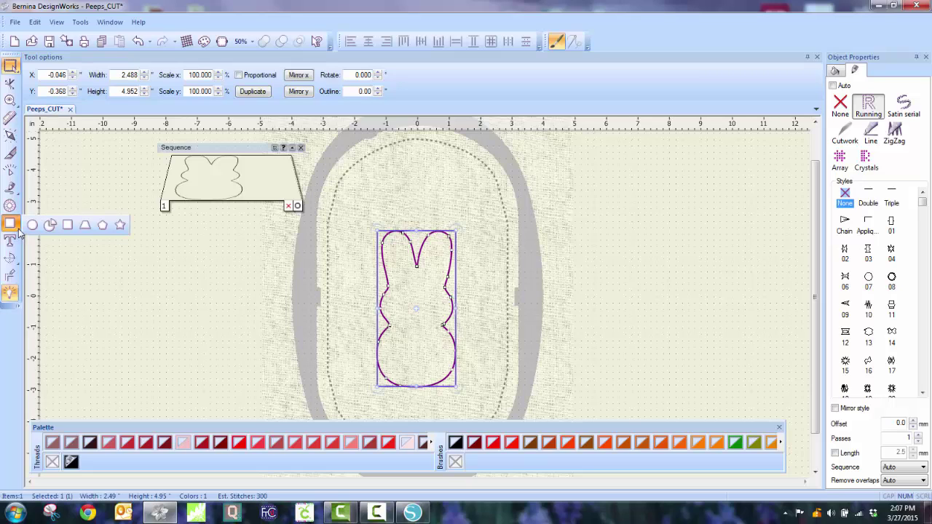
left_click(18, 231)
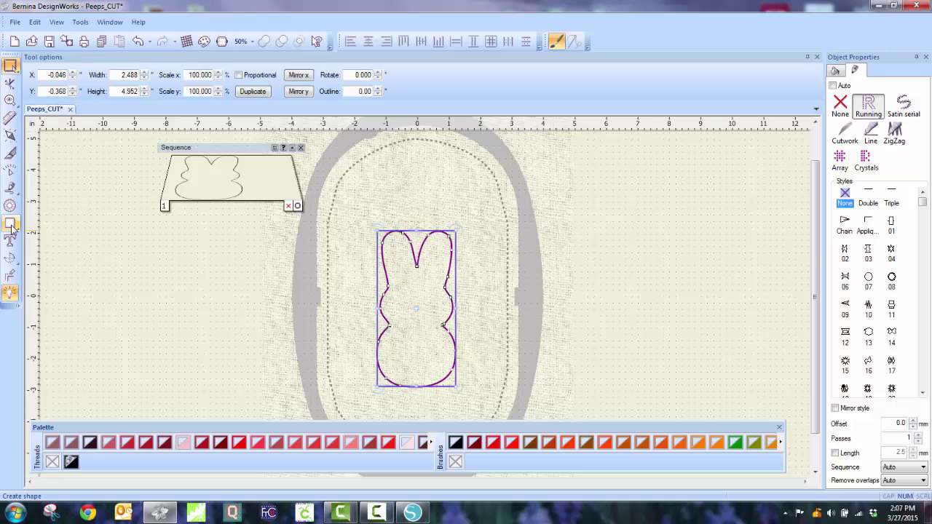
left_click(11, 229)
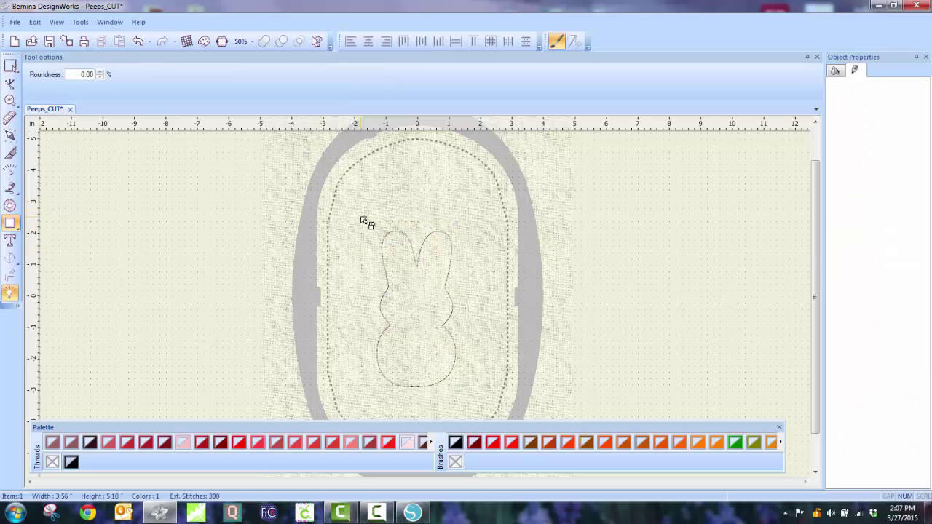
mouse_move(362, 215)
left_mouse_down()
mouse_move(482, 387)
mouse_move(481, 403)
left_mouse_up()
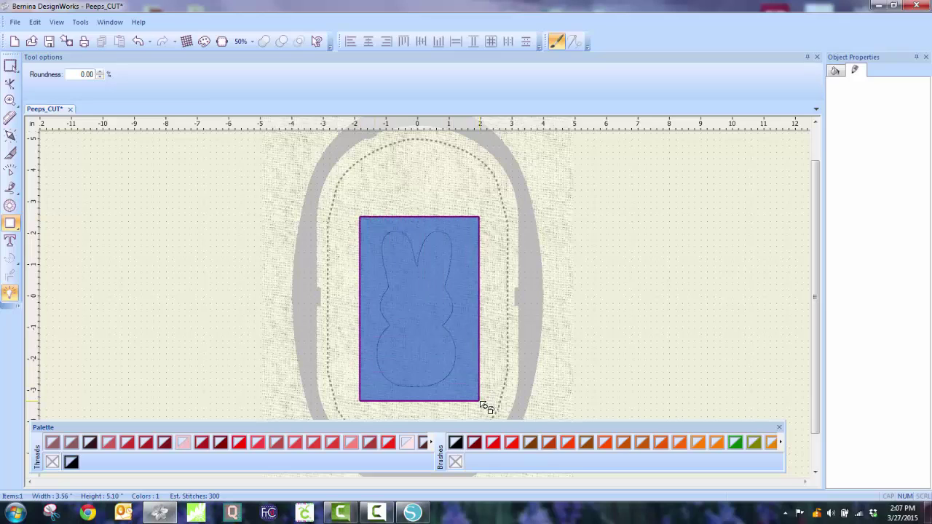
left_click_drag(481, 405, 482, 405)
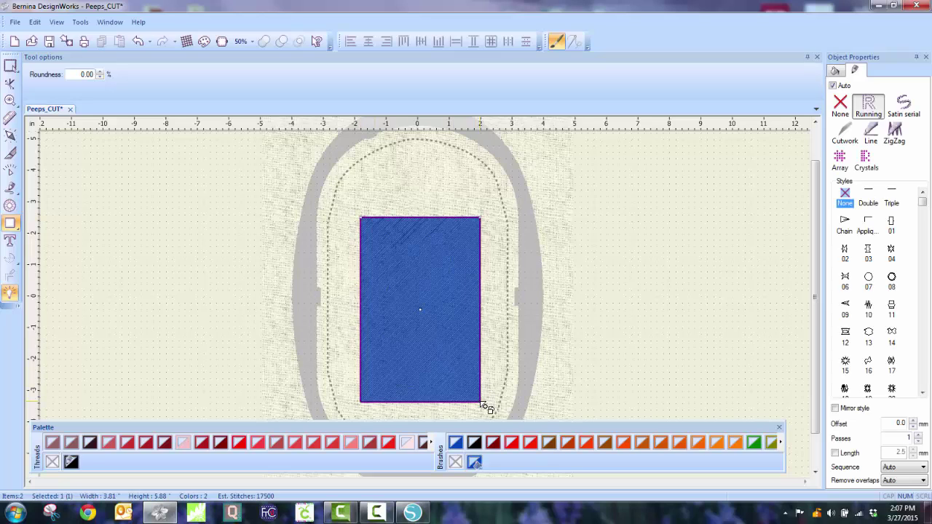
Set the rectangle's fill to None, leaving a 3.809 x 5.883 in outline.
left_click(12, 67)
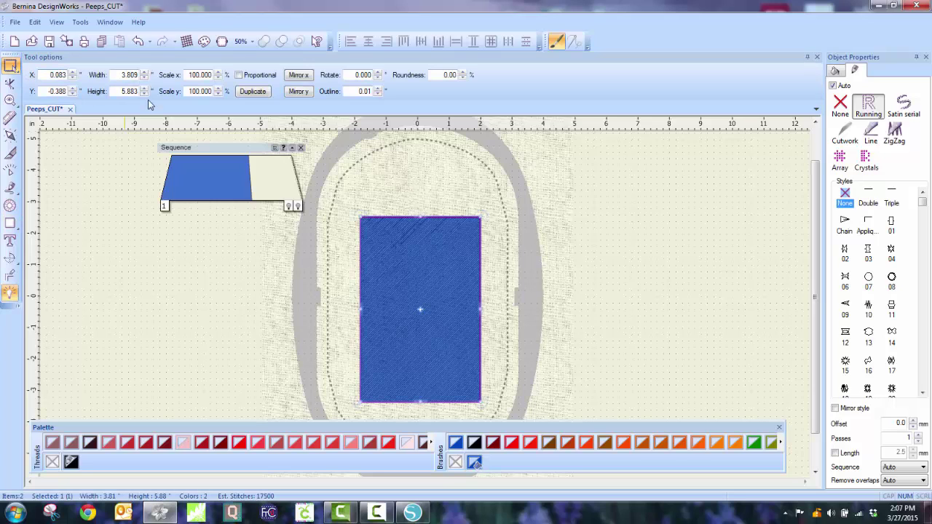
left_click(836, 72)
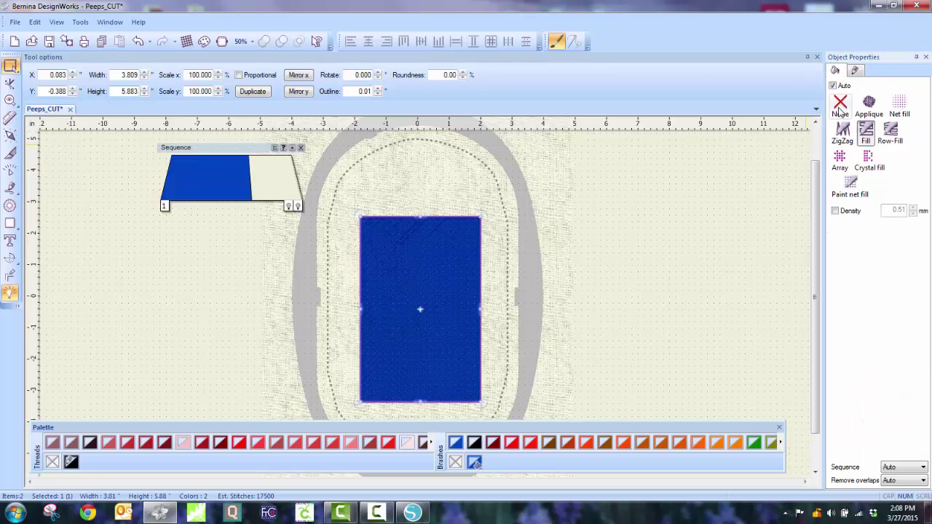
left_click(842, 107)
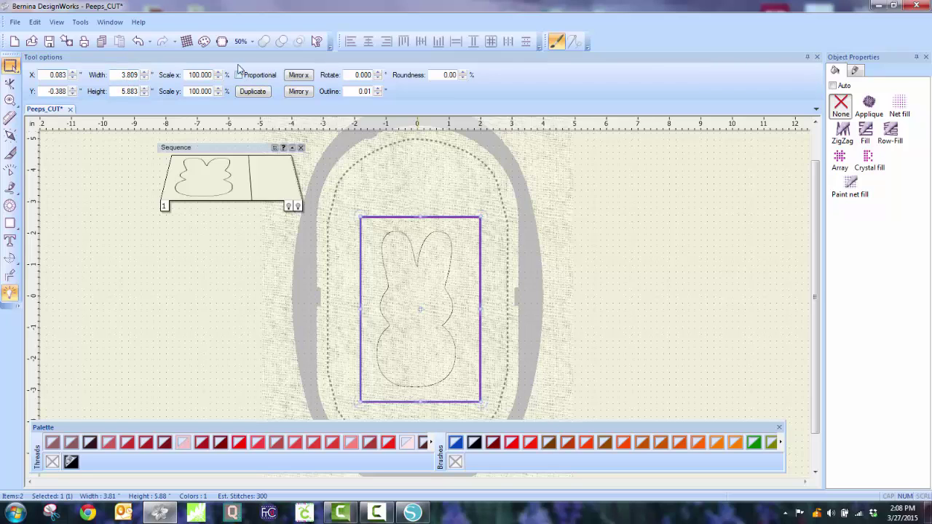
Set the rectangle's size in Tool options to 4 in wide by 6 in tall.
left_click(121, 75)
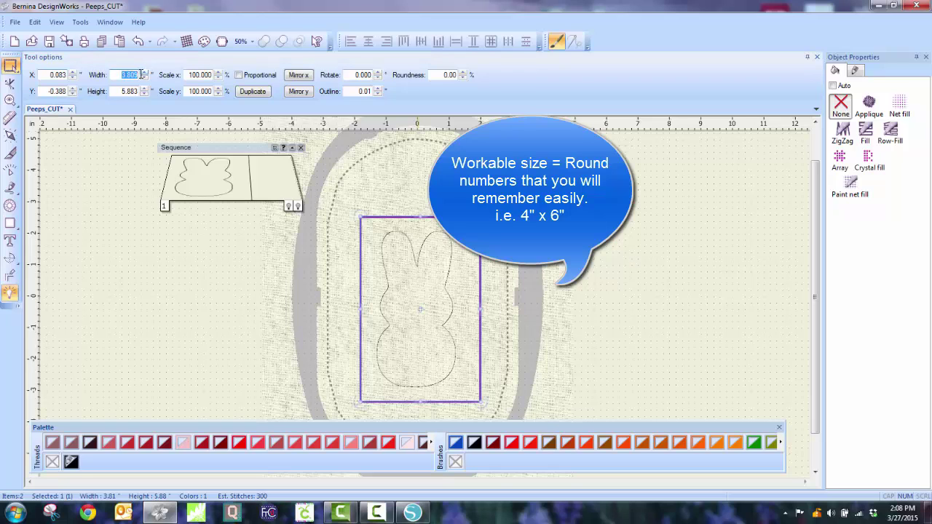
type("3")
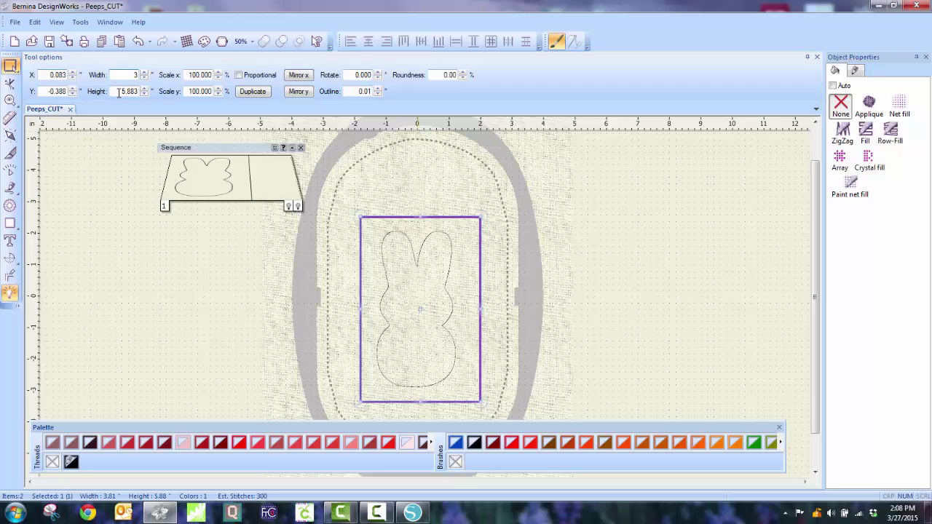
key("Tab")
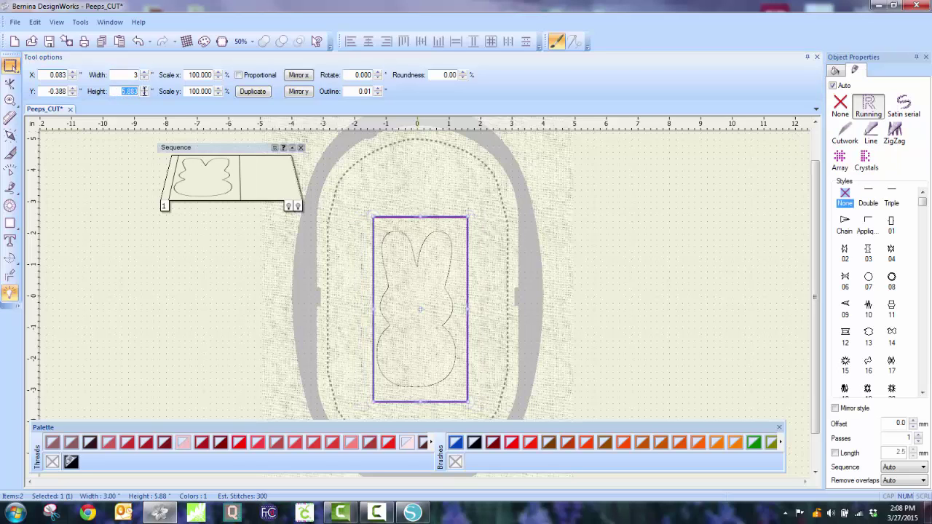
type("6")
key("Return")
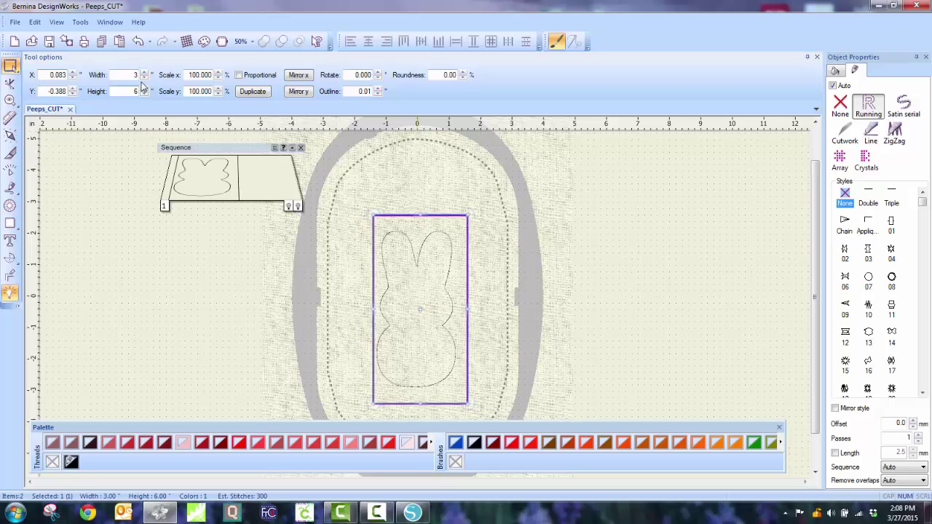
double_click(133, 74)
type("4")
key("Return")
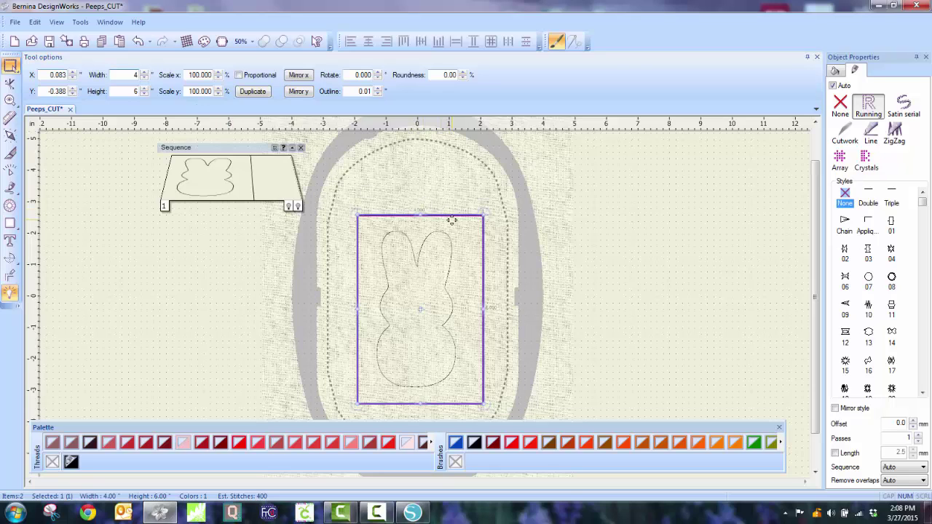
Select the bunny and rectangle, then align their centres vertically and horizontally.
left_click(448, 282)
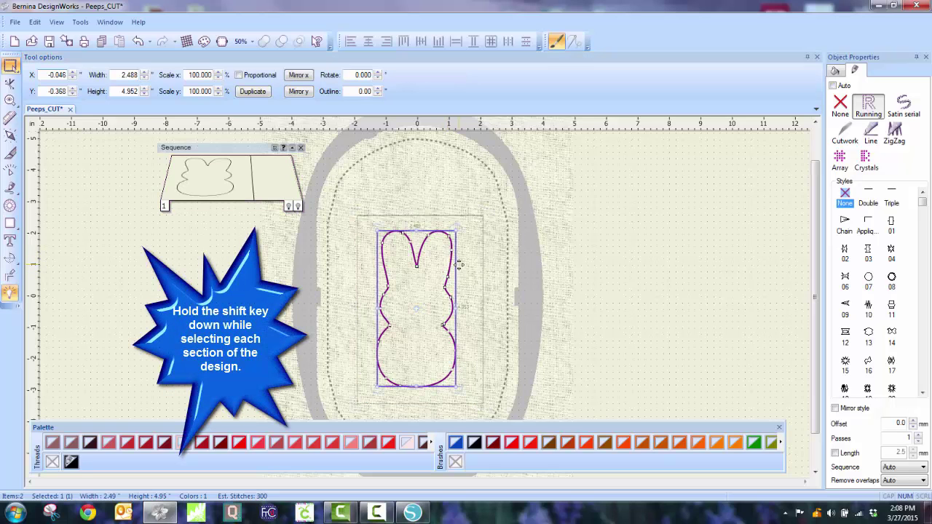
left_click(482, 218, "shift")
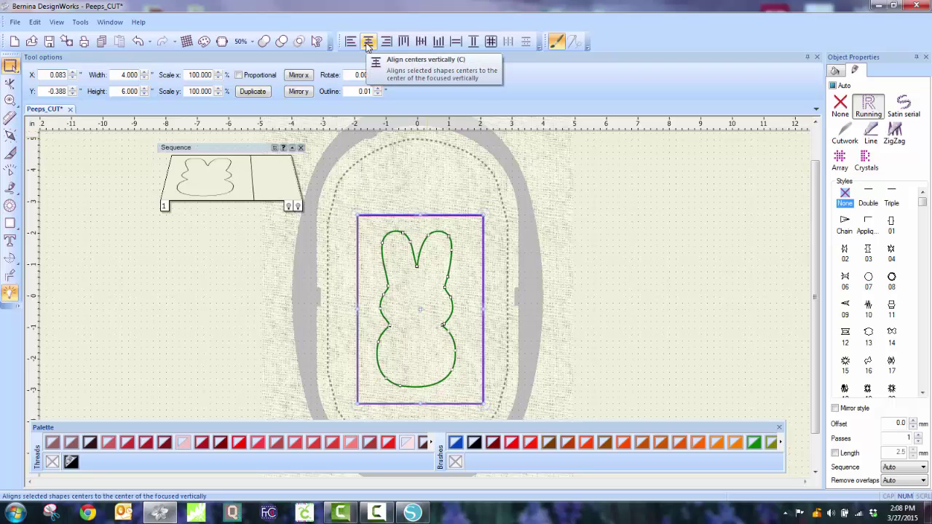
left_click(368, 43)
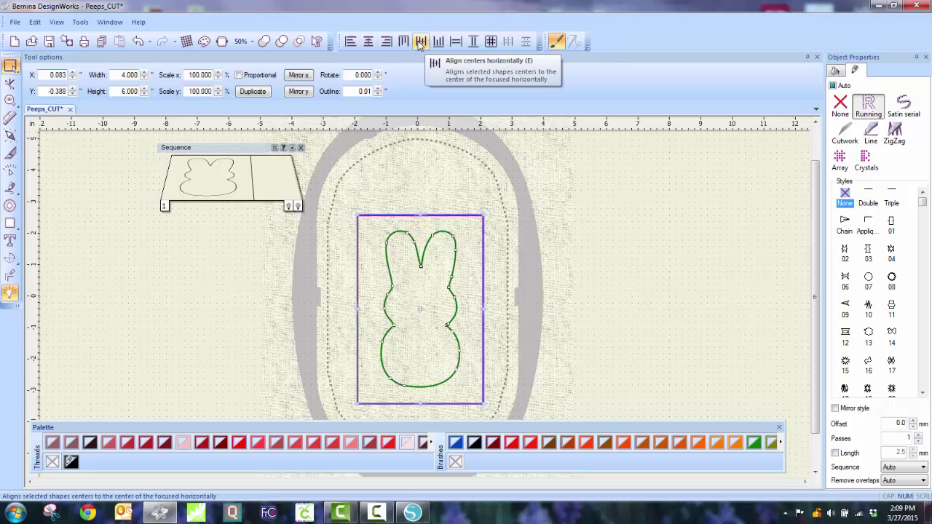
left_click(420, 42)
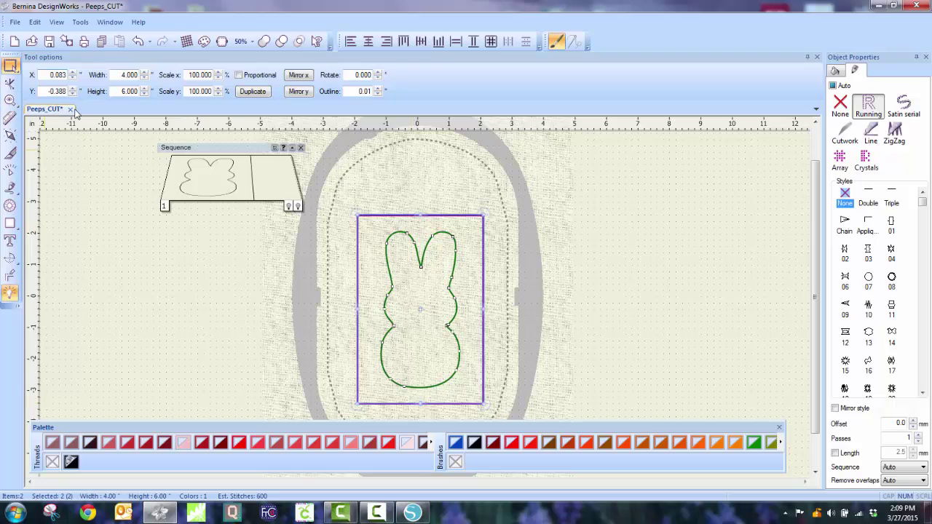
Export the design To SVG as PeepsSVG in the Easter folder.
left_click(17, 24)
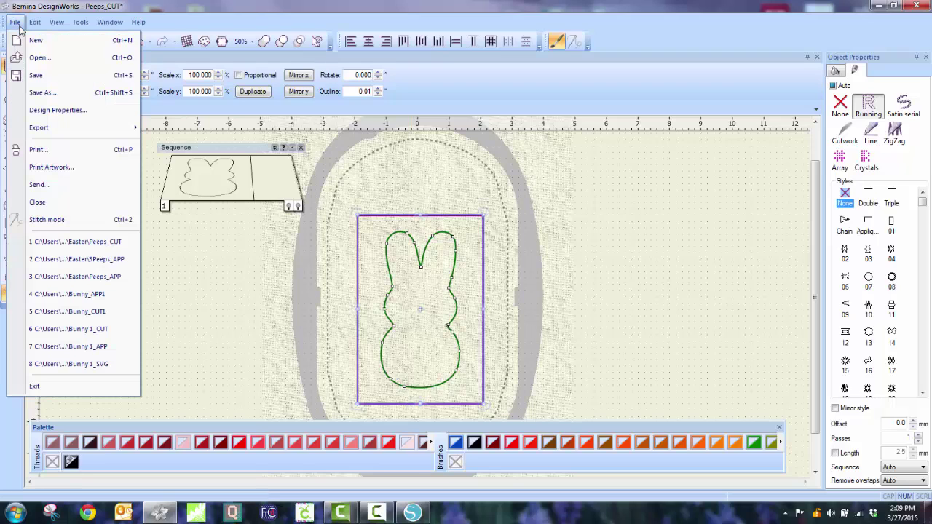
mouse_move(53, 129)
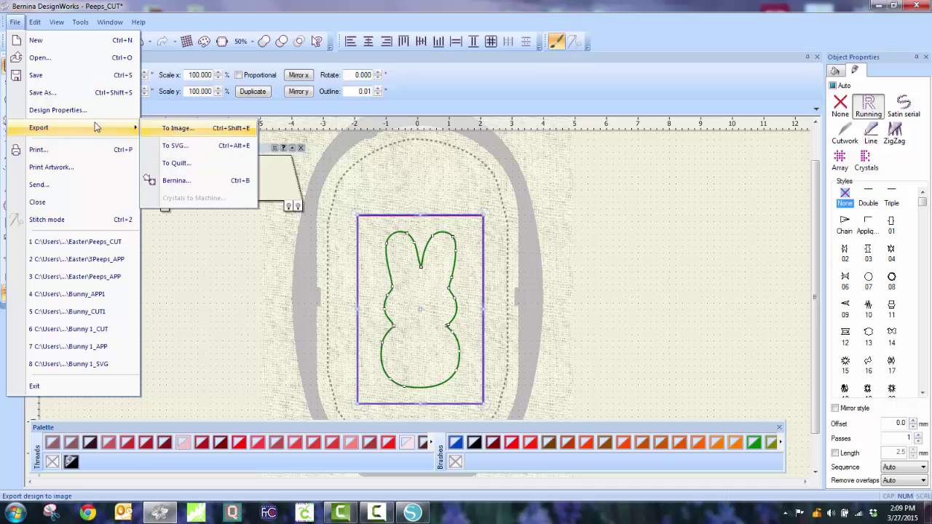
left_click(190, 144)
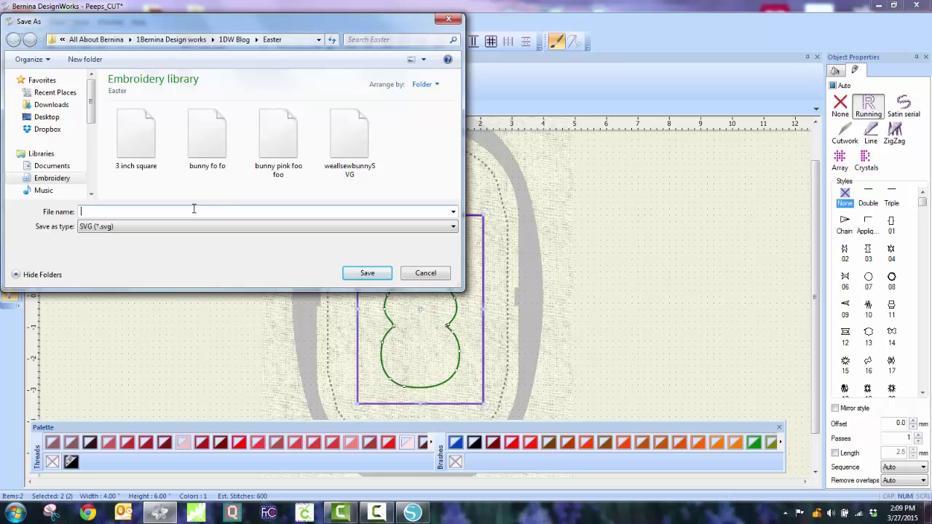
type("Peeps")
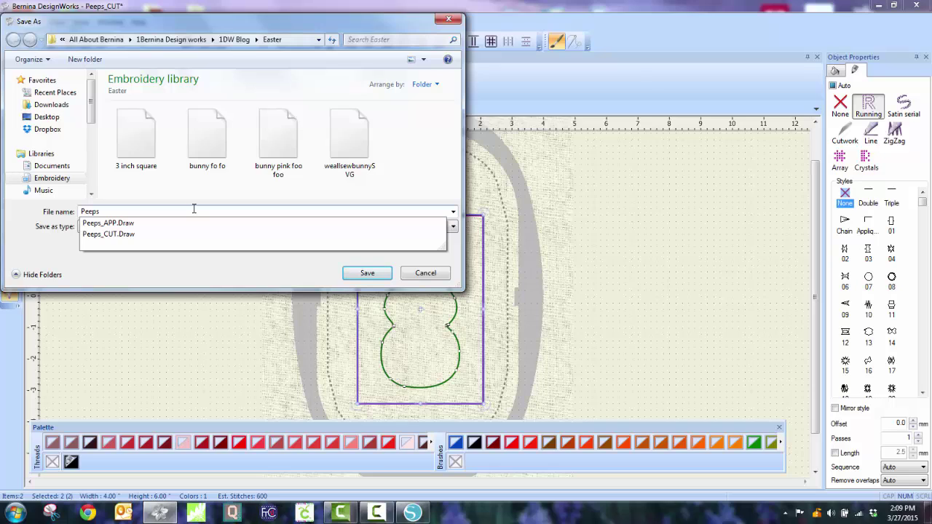
type("SVG")
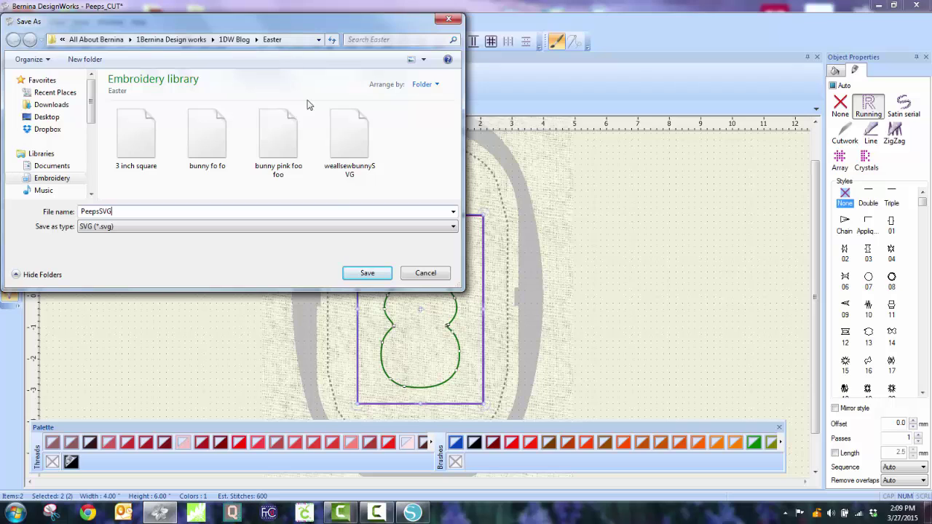
left_click(367, 274)
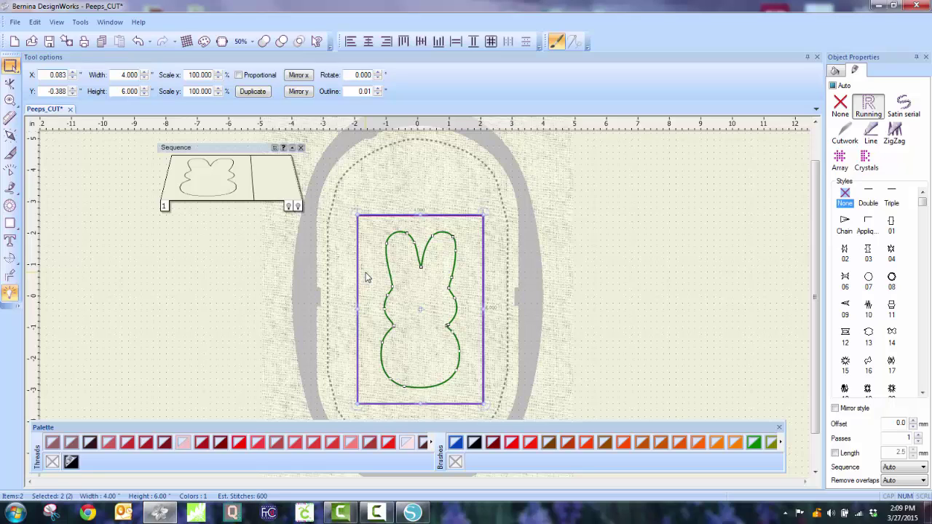
In Silhouette Studio, open PeepsSVG from the Easter folder.
left_click(412, 514)
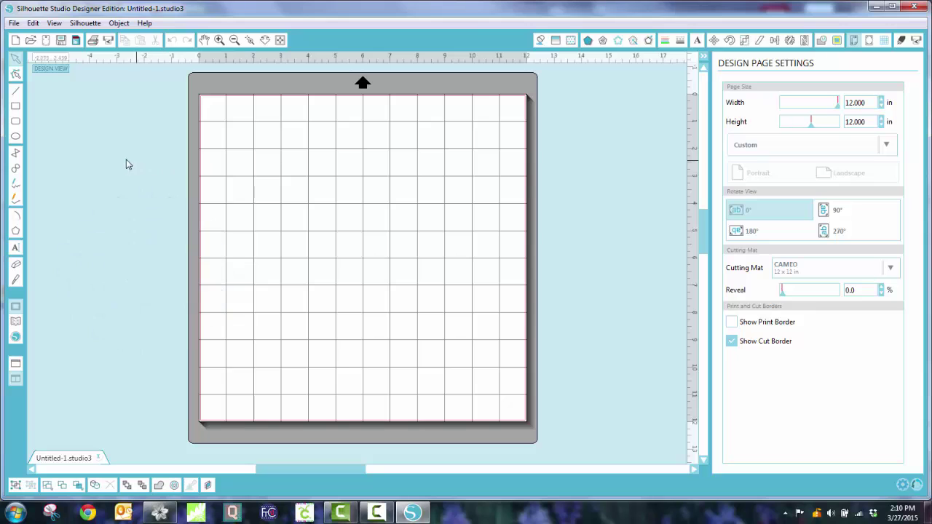
left_click(12, 25)
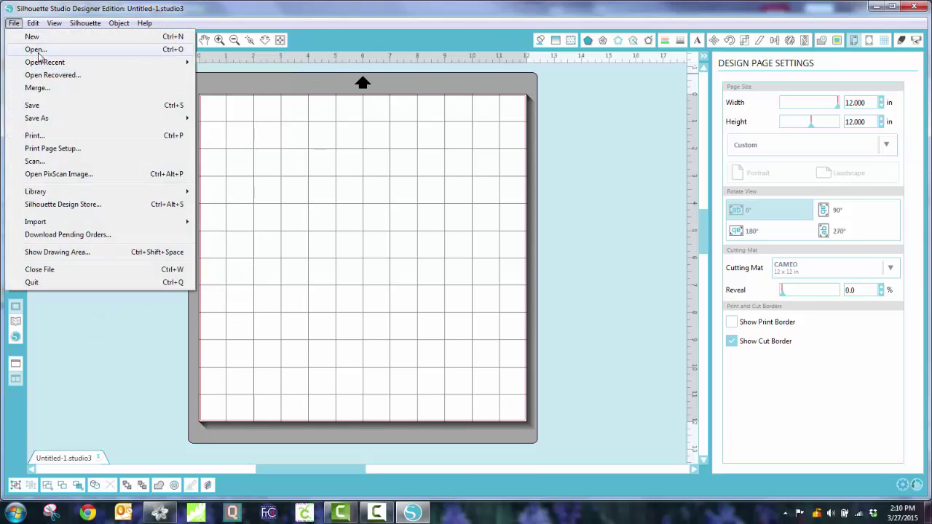
left_click(36, 50)
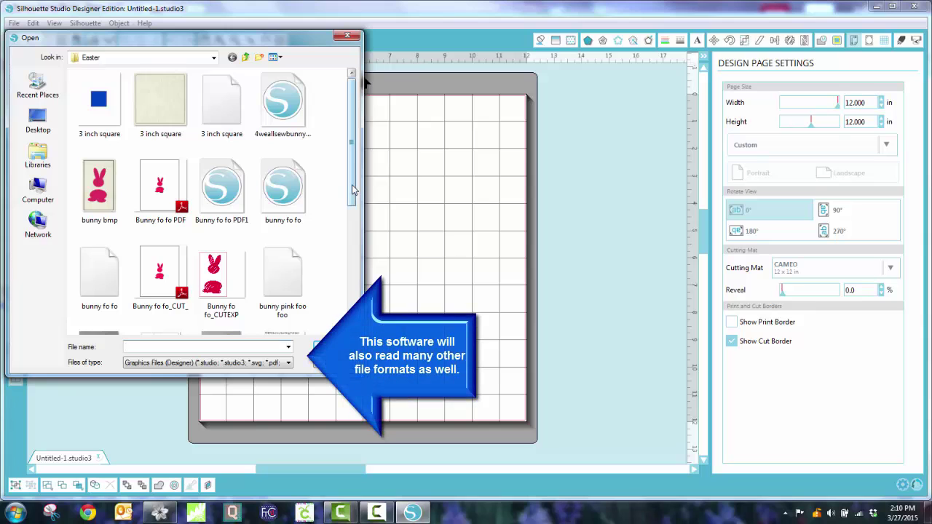
left_click_drag(353, 189, 367, 308)
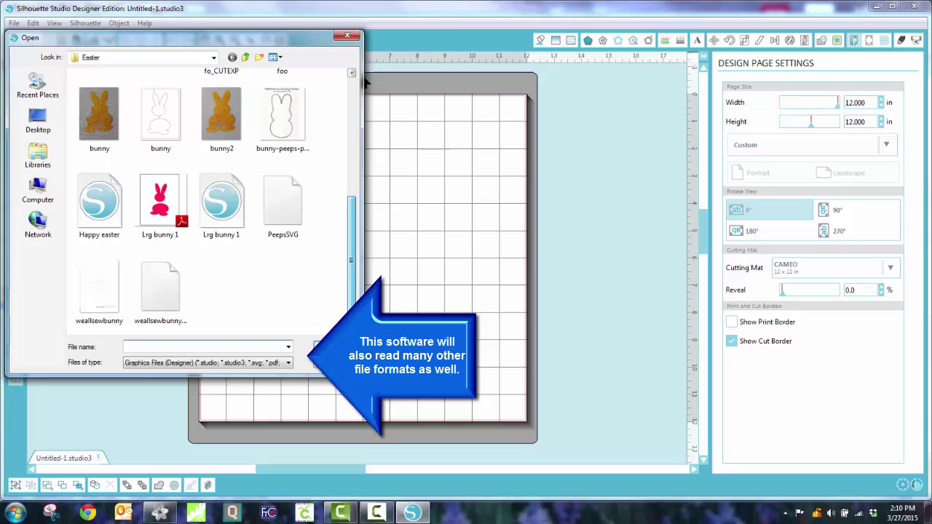
left_click(296, 221)
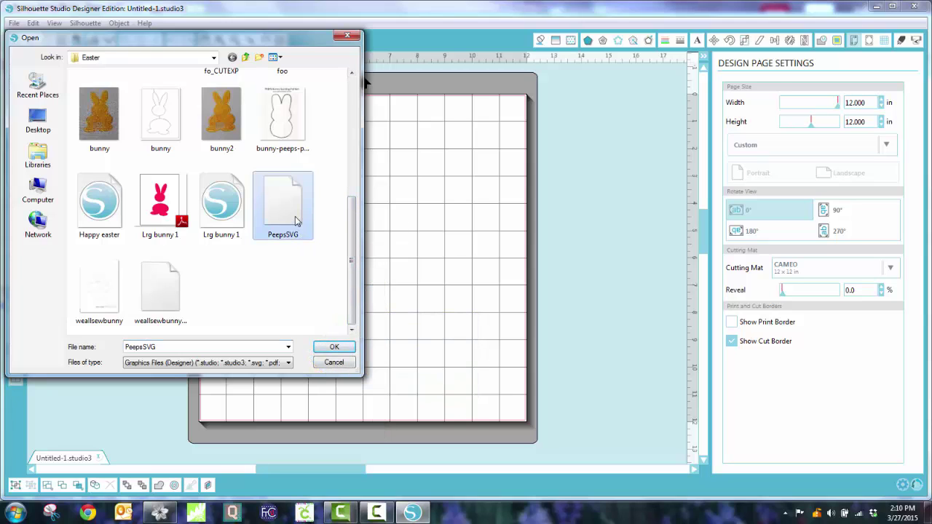
left_click(347, 350)
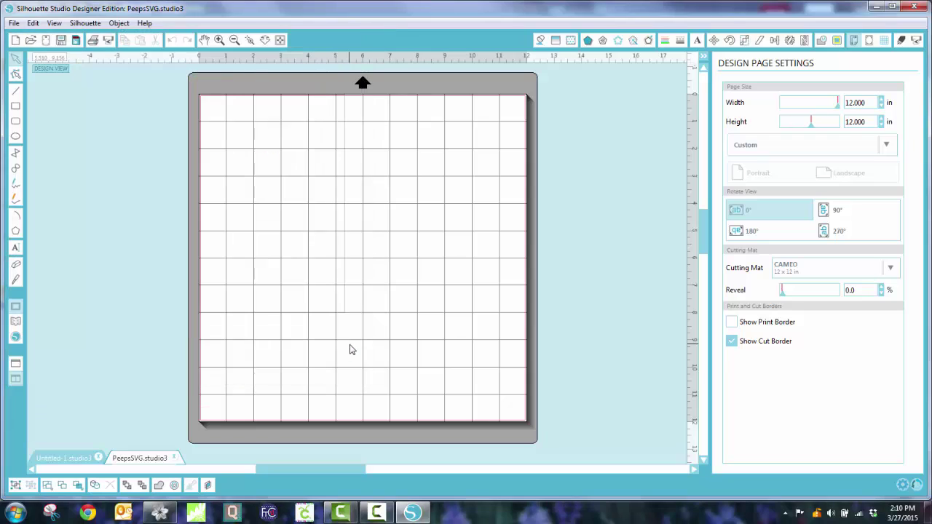
Select the faint imported PeepsSVG design and drag it slightly right and down into the cutting area.
left_click(330, 315)
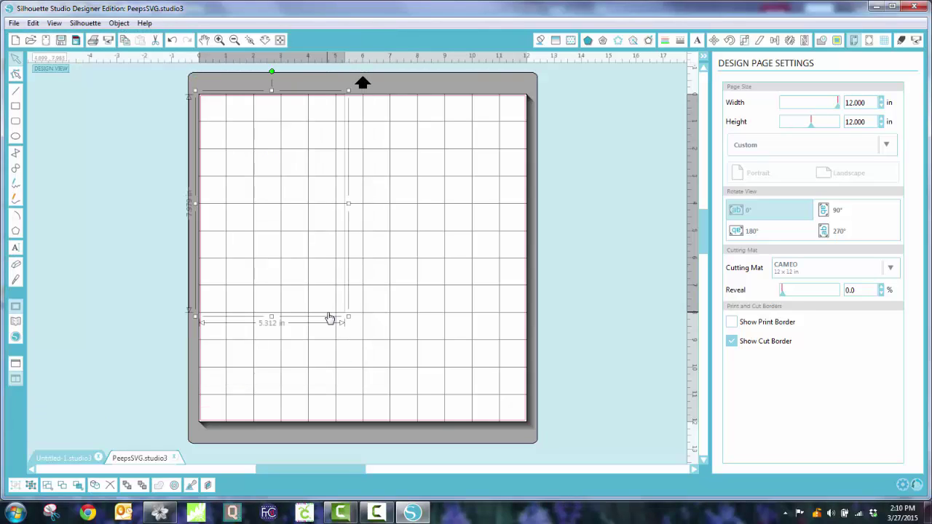
left_click_drag(335, 320, 370, 348)
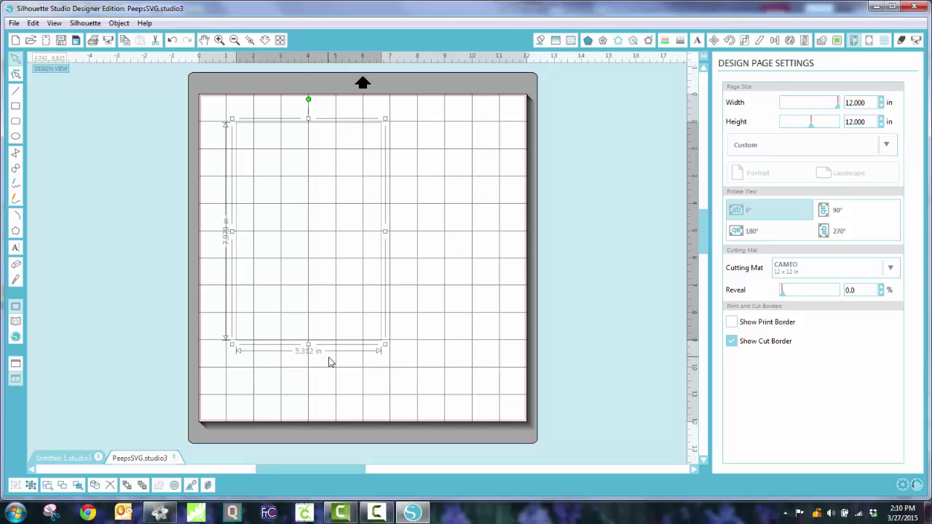
Scale the design to 4.000 x 6.000 in with Lock Aspect off, then move it to the mat's upper left.
left_click(120, 24)
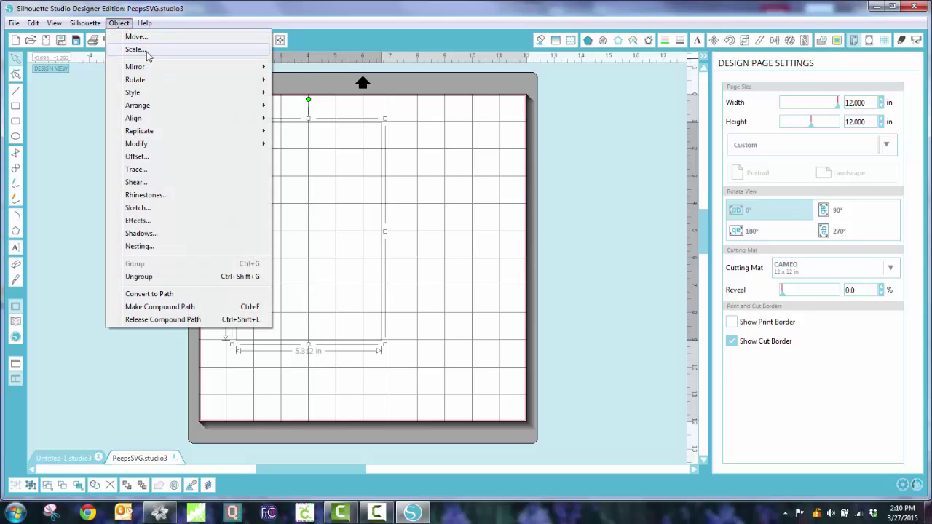
left_click(135, 49)
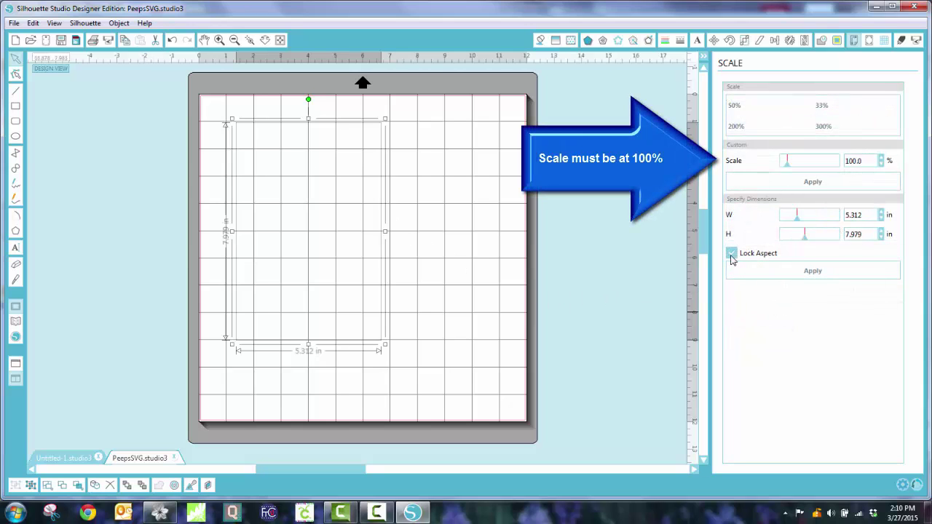
left_click(732, 255)
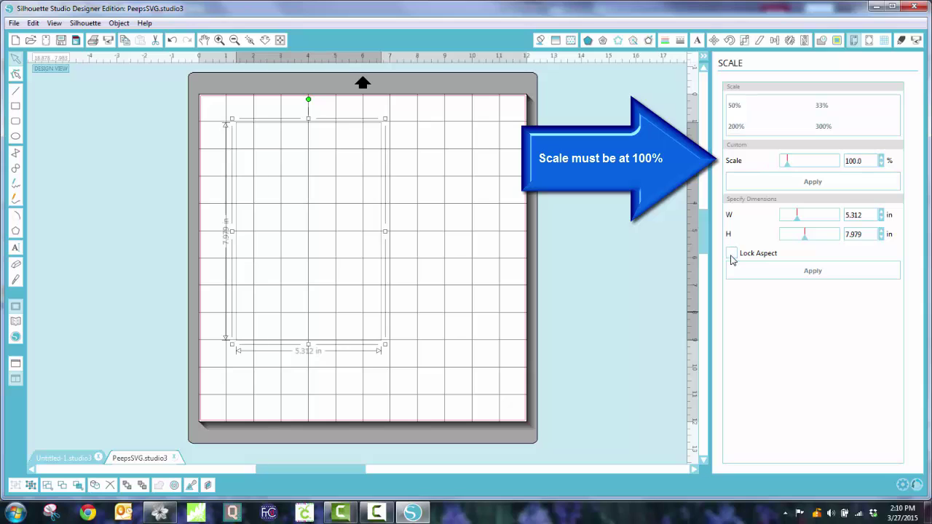
left_click(799, 216)
type("4")
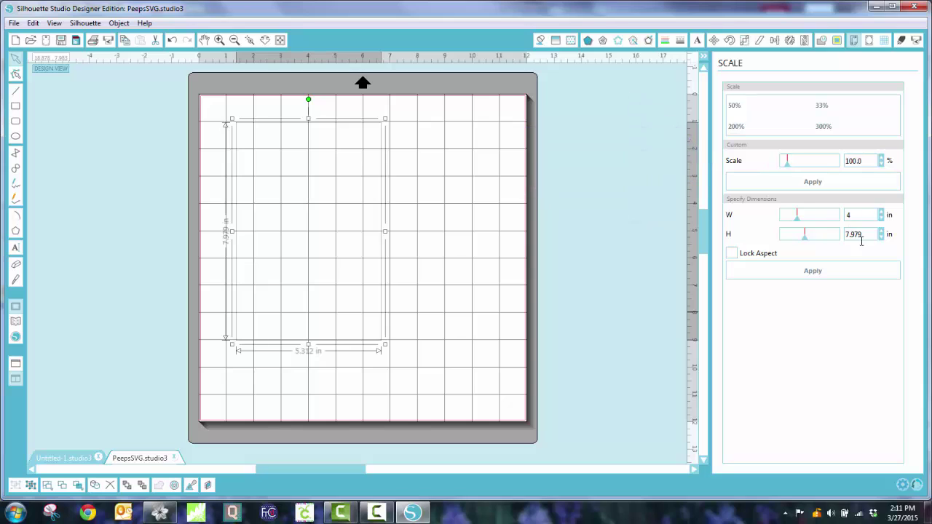
left_click_drag(870, 236, 841, 239)
type("6")
left_click(821, 271)
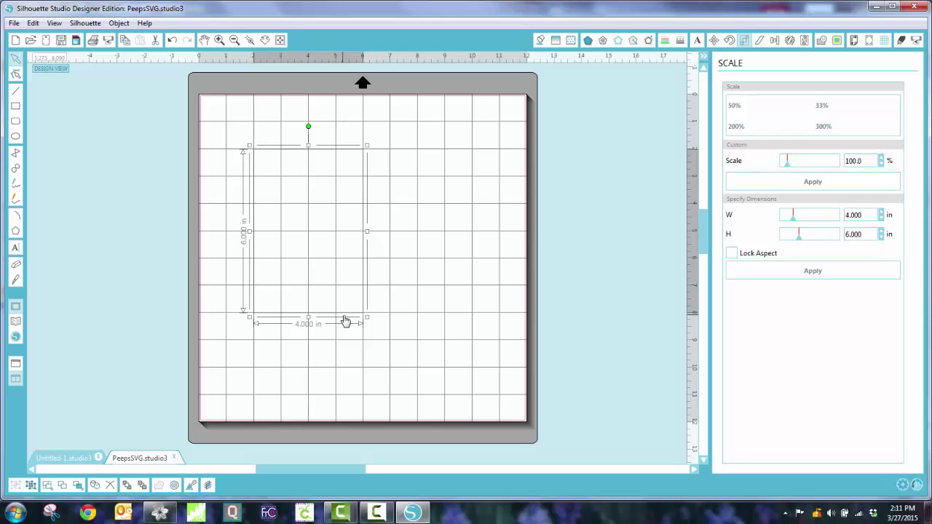
left_click_drag(346, 321, 316, 288)
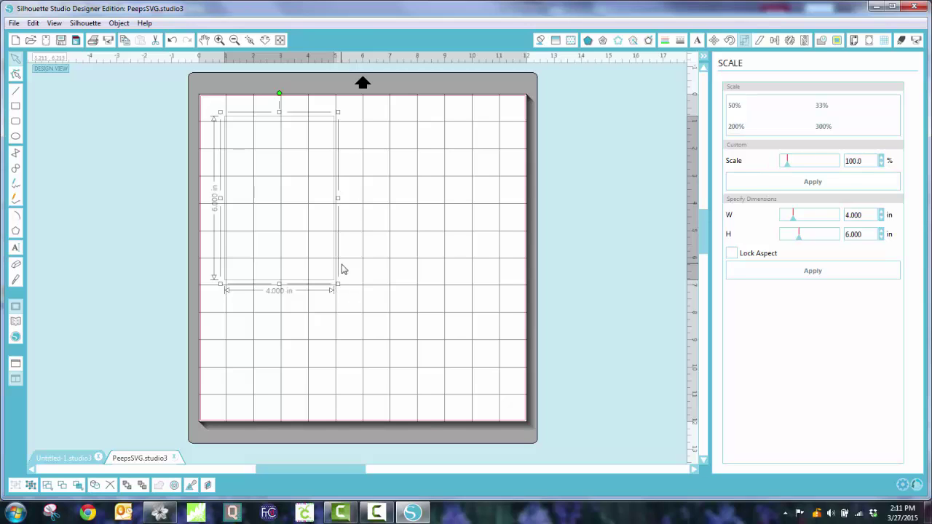
Make the selected PeepsSVG bunny design a compound path.
right_click(321, 219)
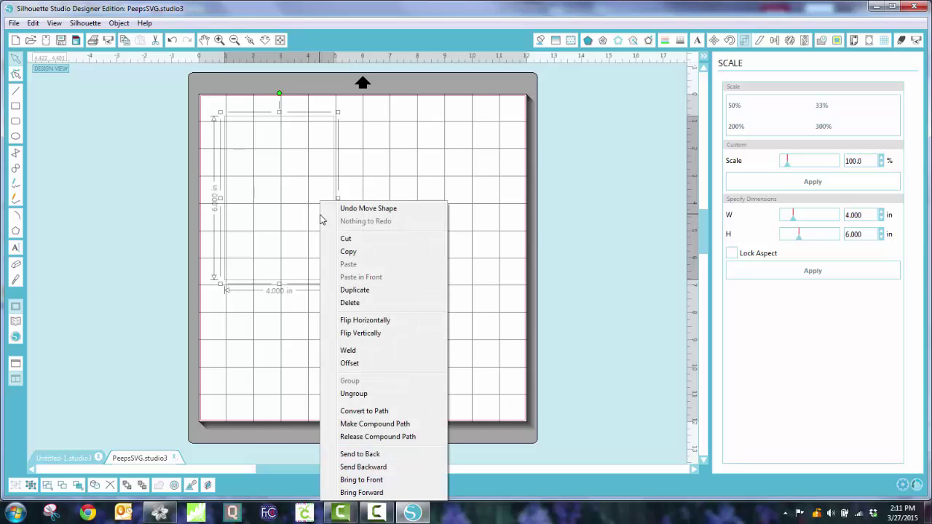
left_click(347, 425)
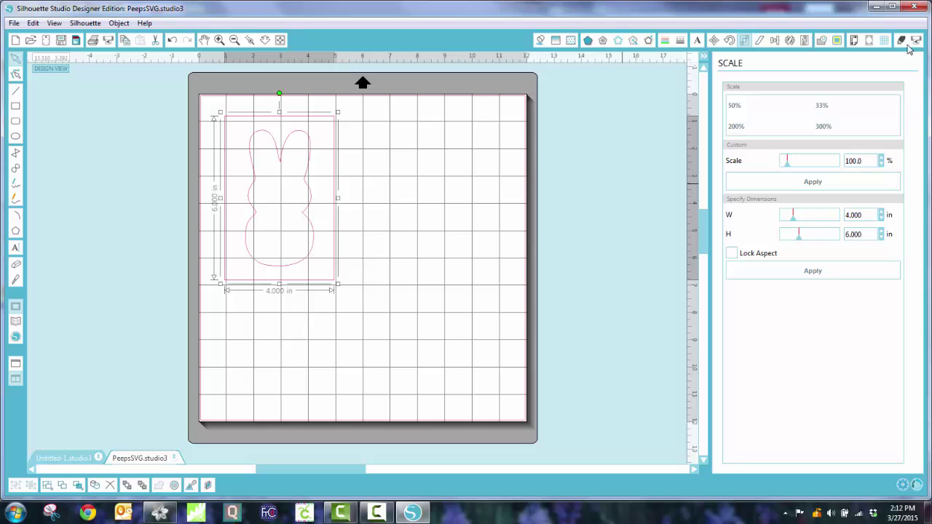
In Cut Settings, choose Fabric (thin fabrics) as the material type.
left_click(901, 41)
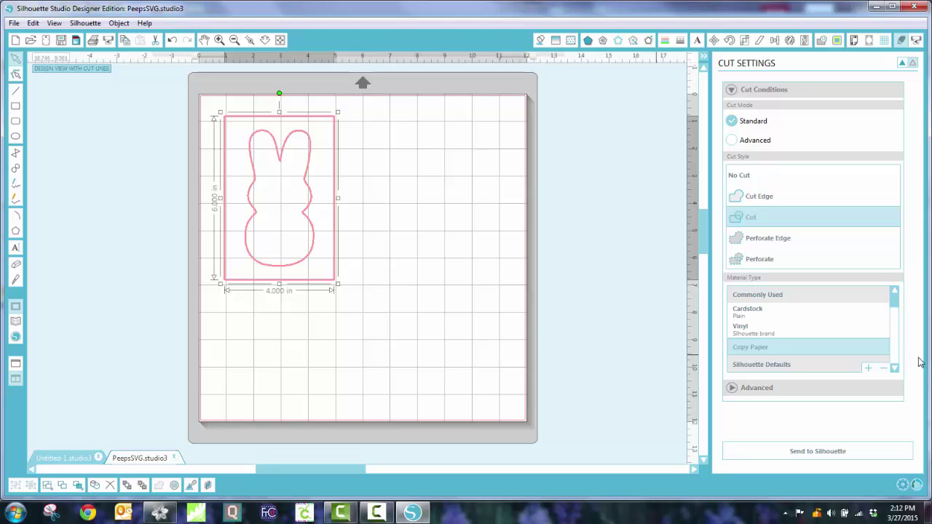
left_click(896, 371)
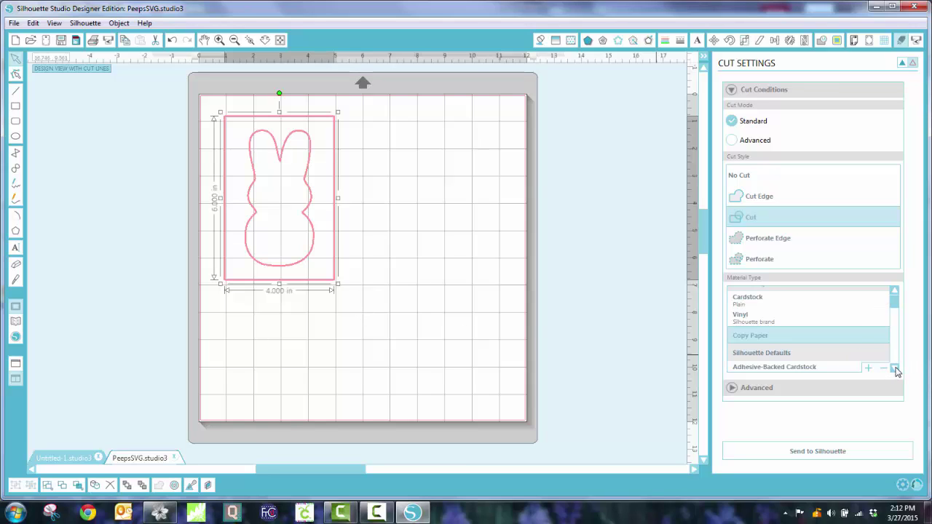
left_click(896, 371)
left_click(896, 371)
left_click(896, 371)
left_click(895, 370)
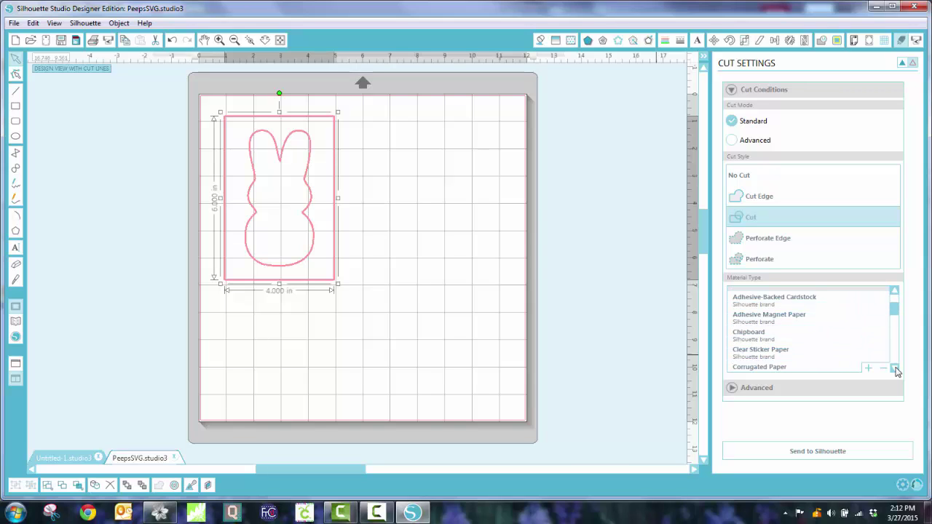
left_click(896, 370)
left_click(896, 370)
left_click(896, 370)
left_click(896, 370)
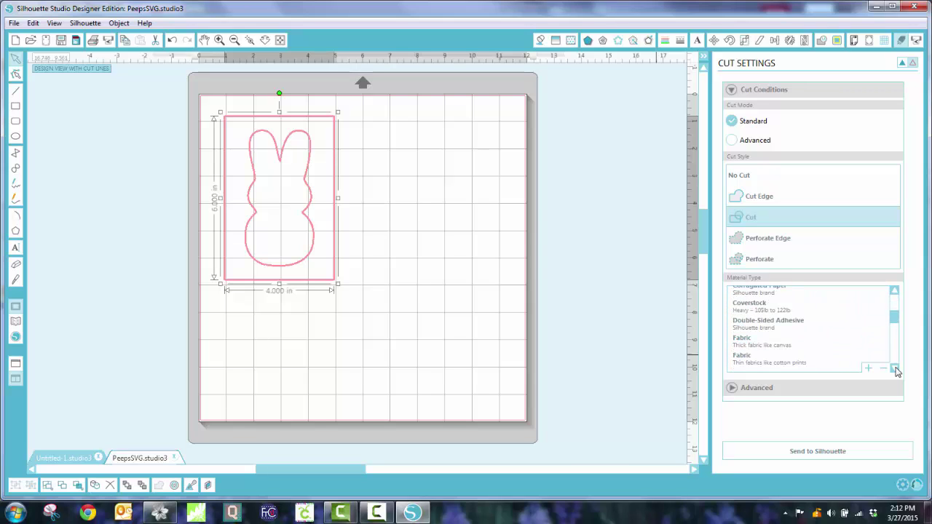
left_click(804, 368)
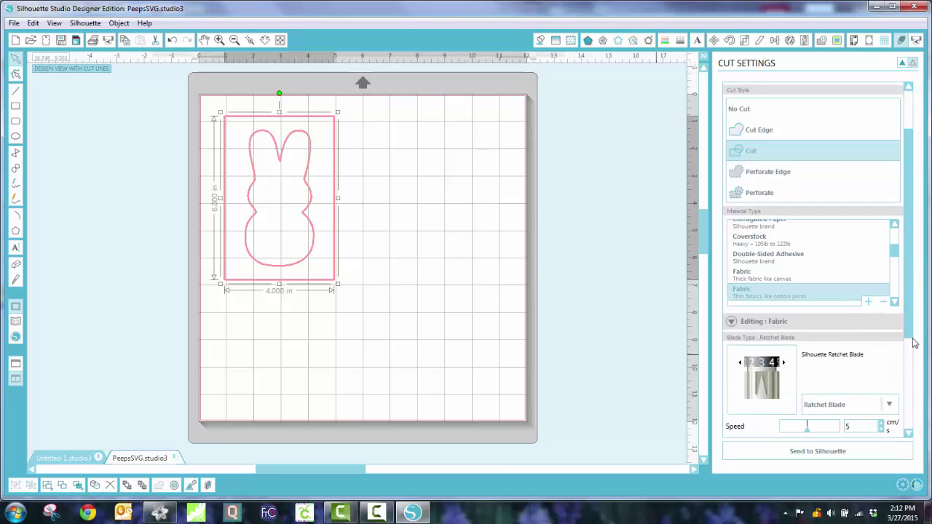
Raise the Ratchet Blade setting to about 7.
left_click_drag(914, 349, 916, 397)
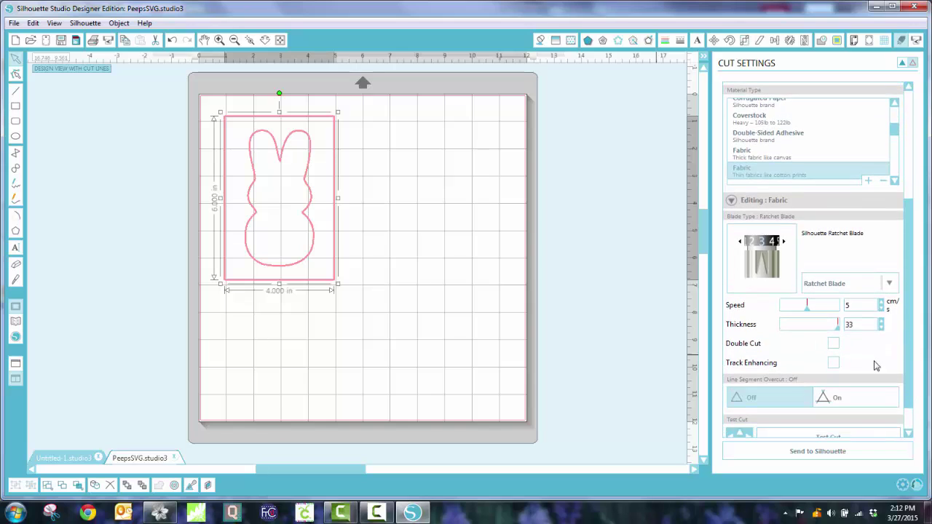
left_click(785, 242)
left_click(784, 243)
left_click(785, 243)
Save the design with Save As, keeping the name PeepsSVG.
left_click(16, 25)
mouse_move(40, 118)
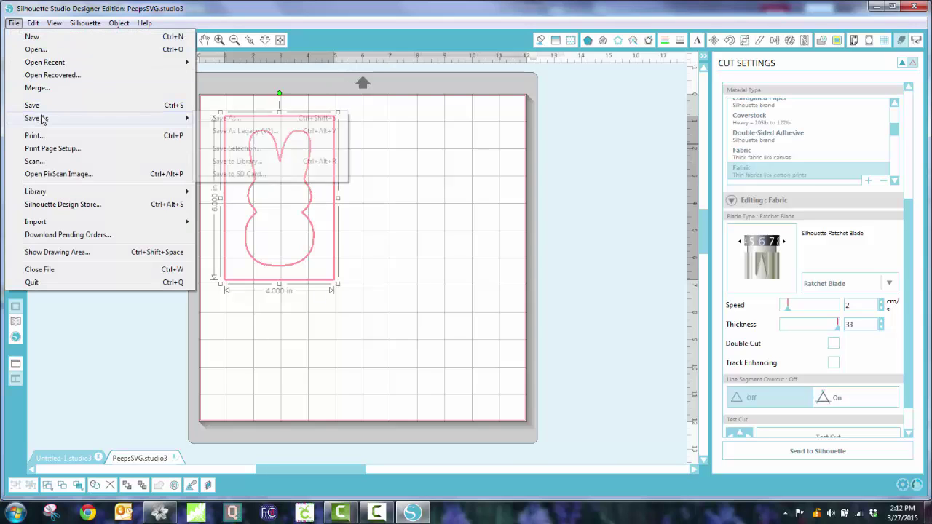
left_click(223, 120)
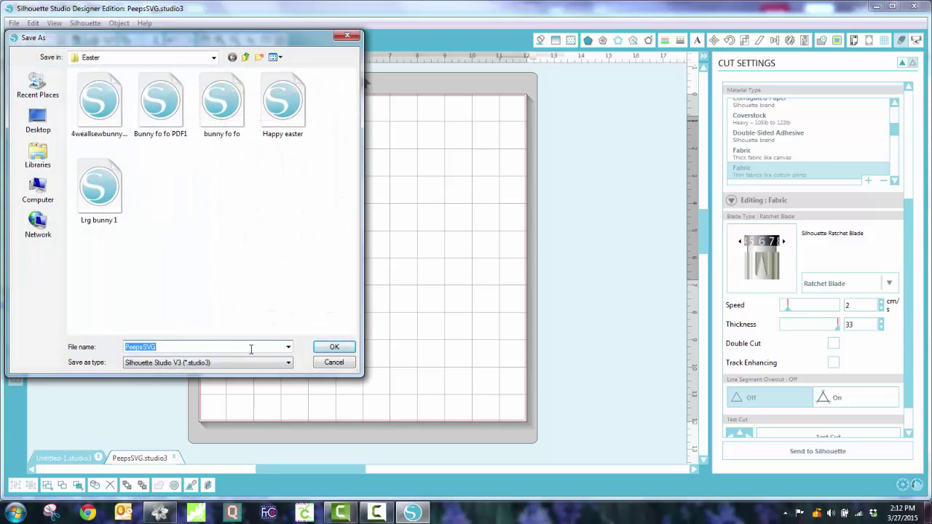
left_click(327, 348)
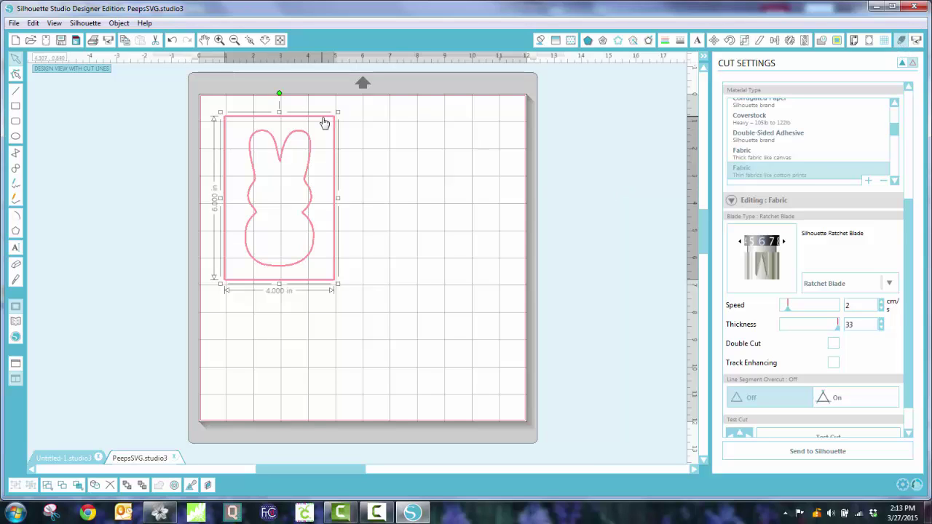
Release the compound path, delete the 4 x 6 in rectangle, and move the bunny top-left.
right_click(264, 148)
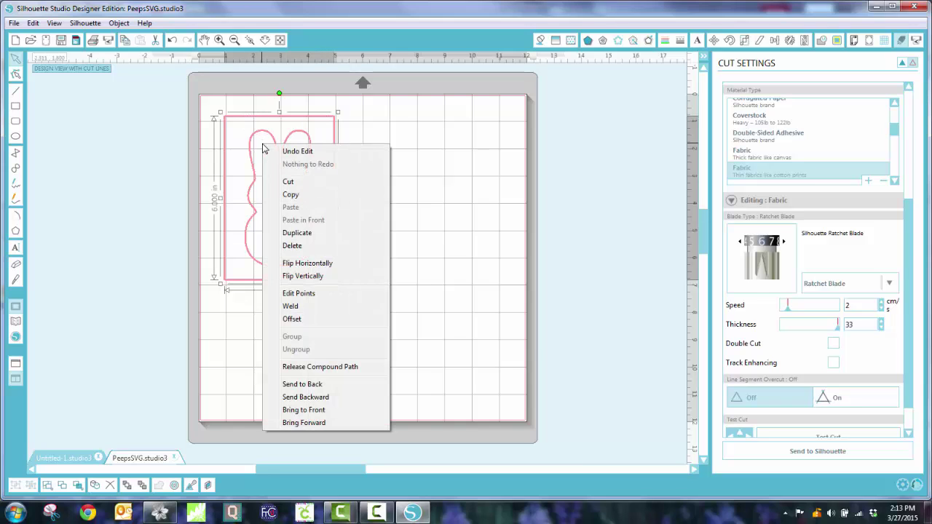
left_click(351, 373)
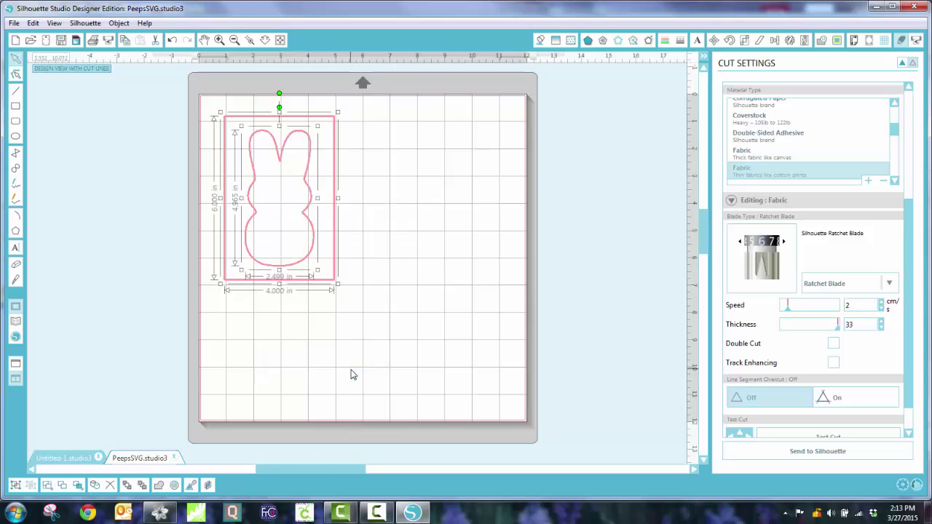
left_click(360, 306)
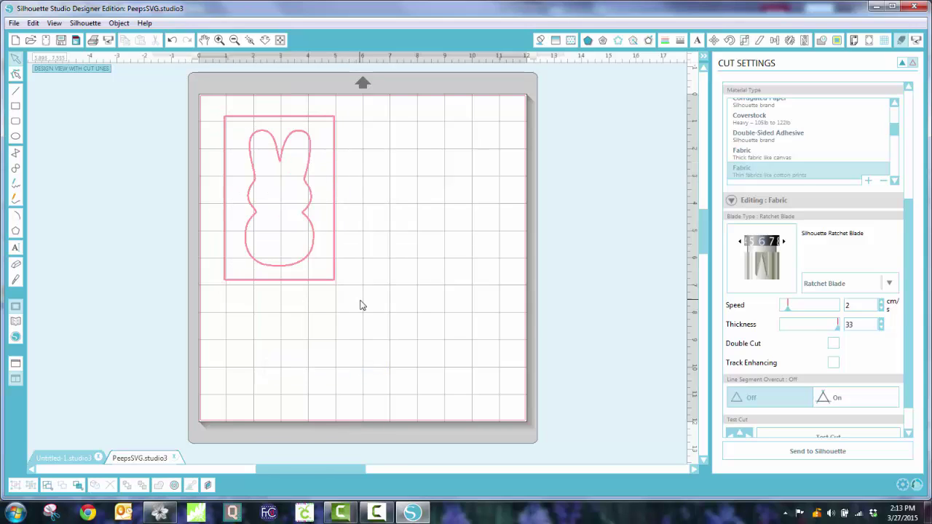
left_click(322, 280)
left_click_drag(322, 282, 472, 301)
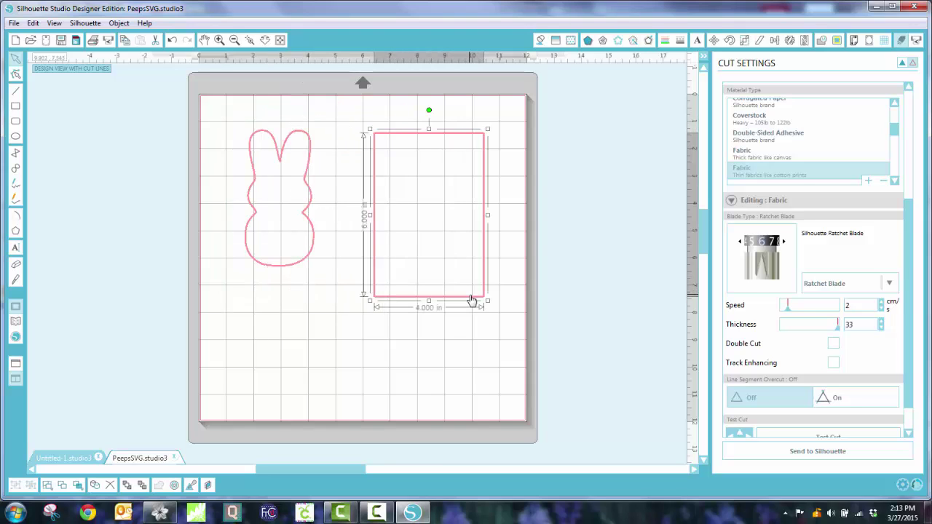
key("Delete")
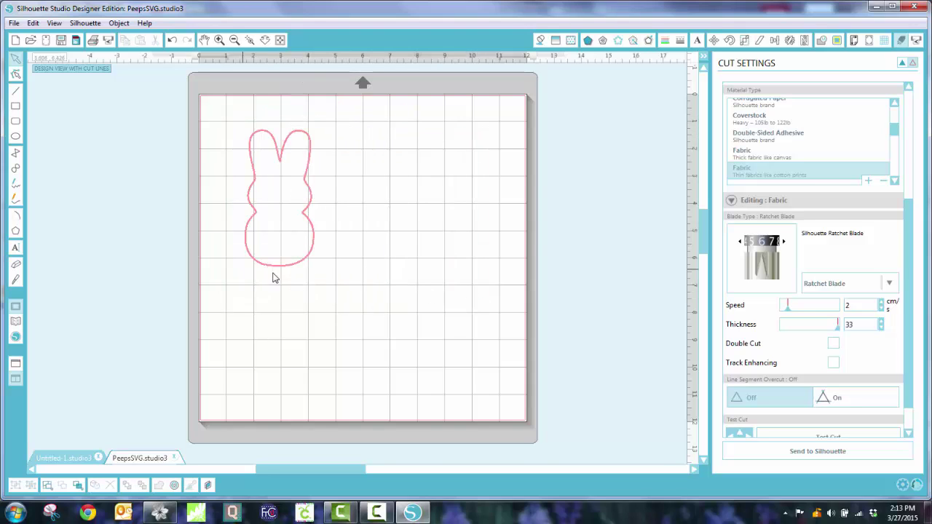
left_click(279, 268)
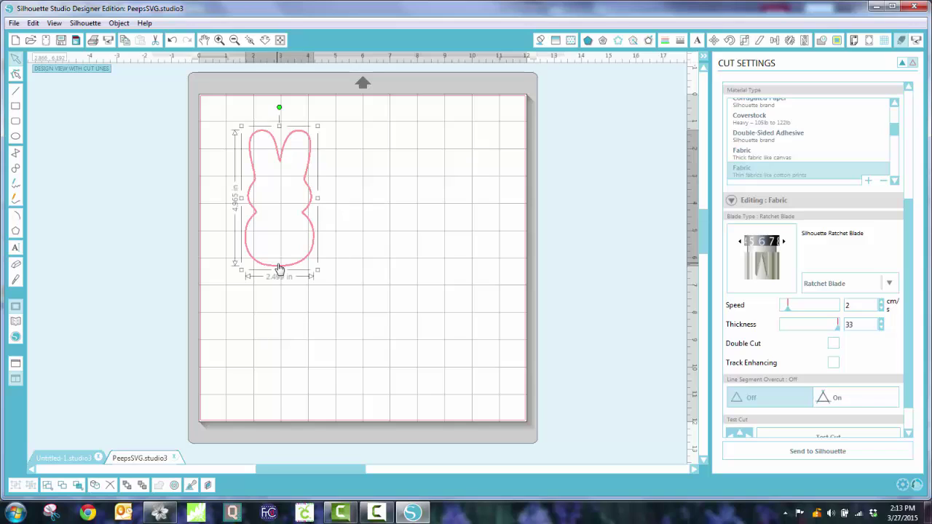
left_click_drag(279, 268, 256, 254)
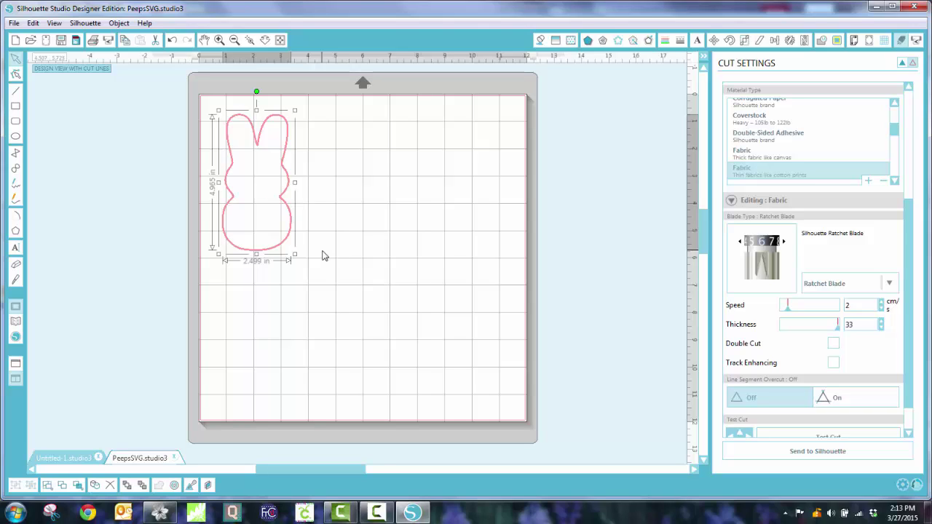
Replicate the bunny as a Column of Three, undo it, then replicate as a Row of Three.
left_click(117, 25)
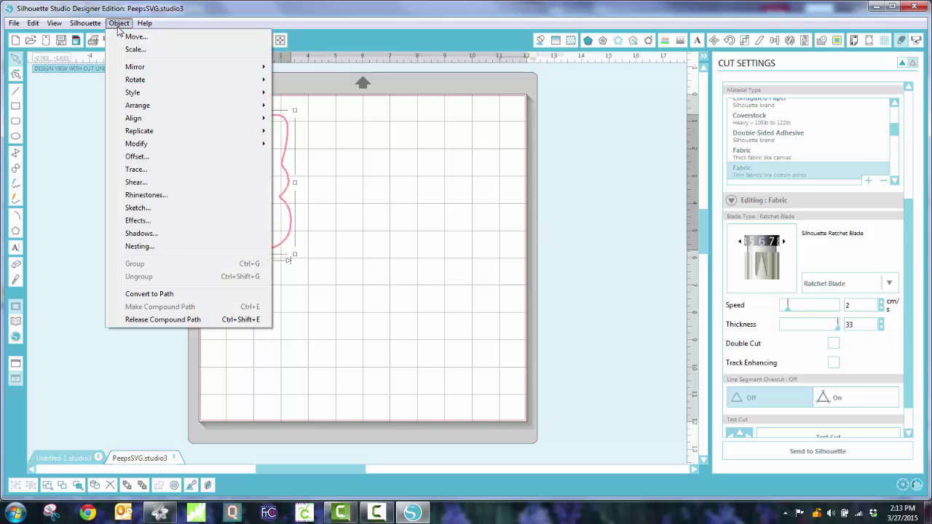
mouse_move(162, 134)
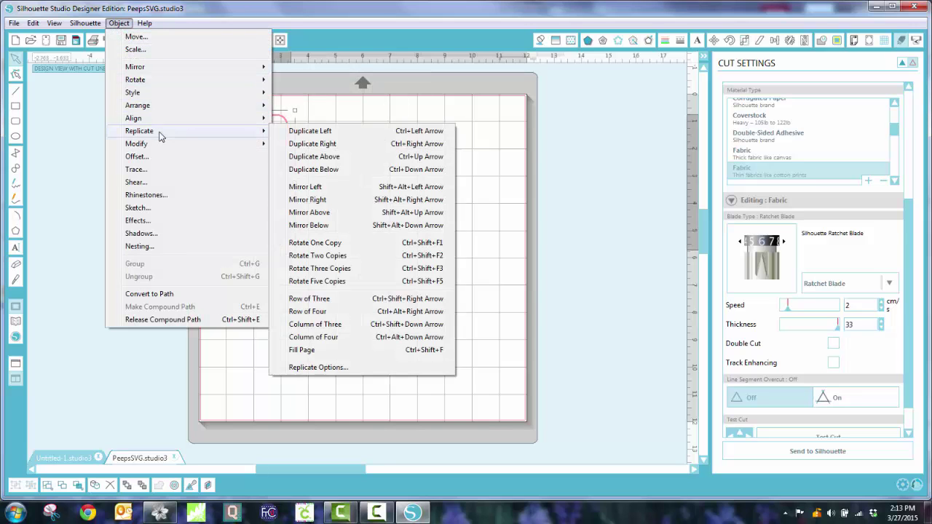
left_click(334, 324)
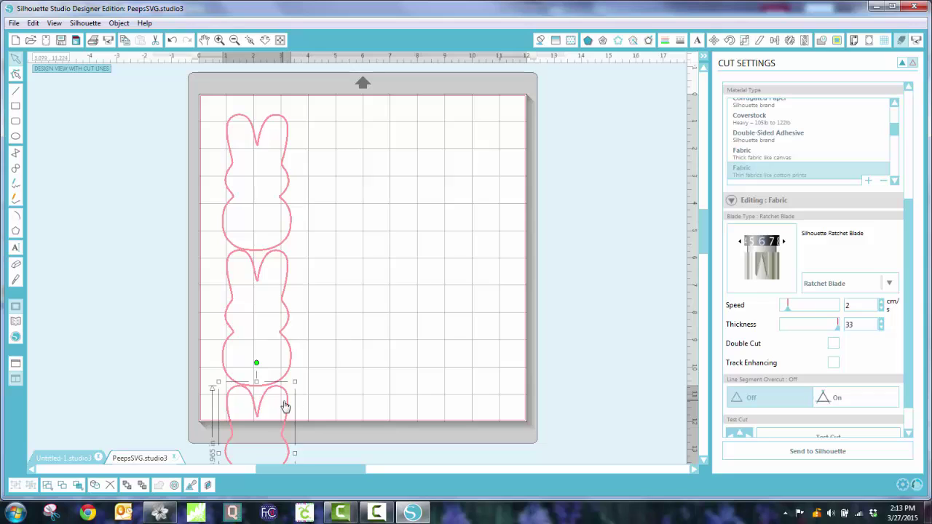
left_click(174, 40)
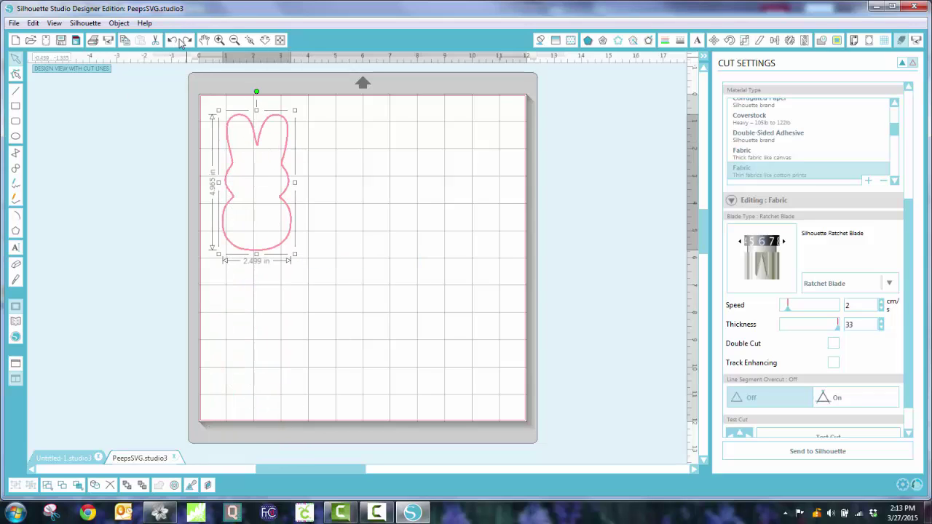
left_click(119, 23)
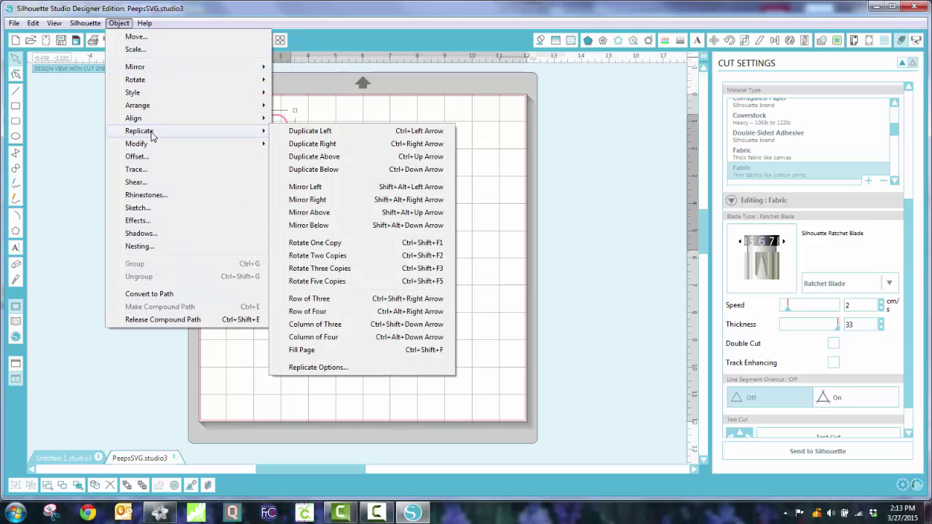
left_click(324, 300)
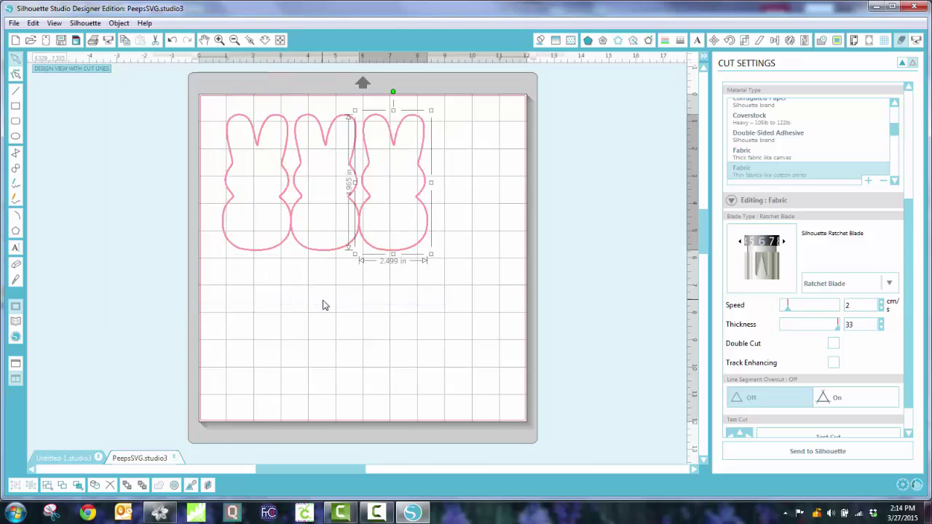
Nudge the third and middle bunnies slightly to the right.
left_click(374, 310)
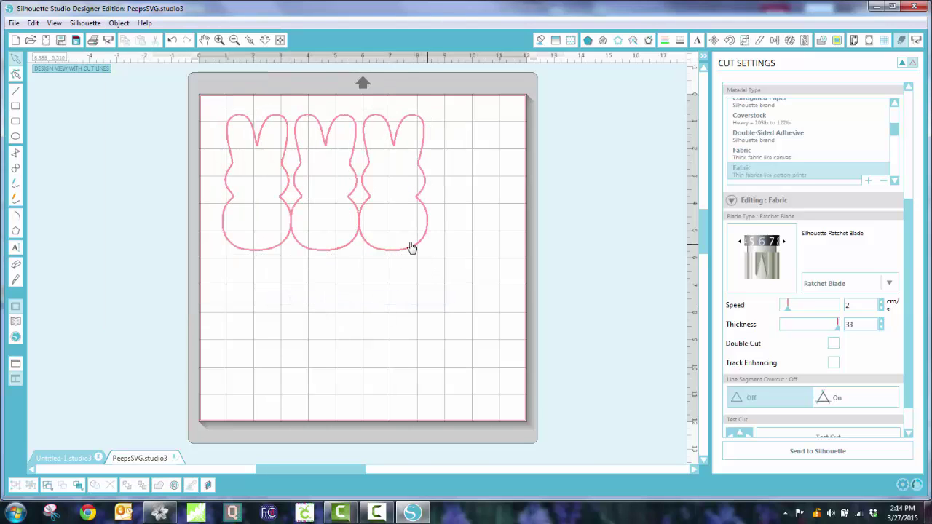
left_click_drag(416, 248, 438, 243)
left_click(348, 245)
left_click_drag(348, 246, 355, 242)
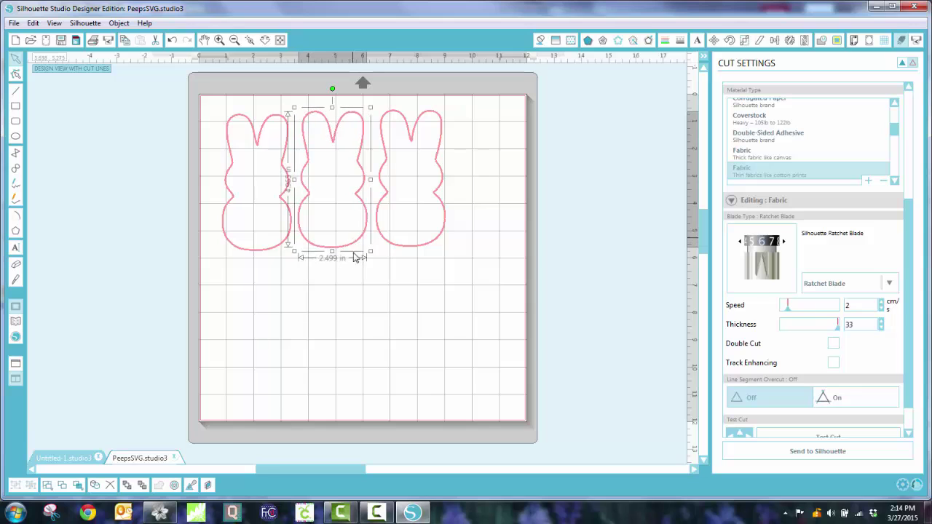
Select all three bunnies and apply Align Bottom.
left_click_drag(209, 104, 339, 174)
left_click_drag(434, 228, 478, 269)
left_click(119, 23)
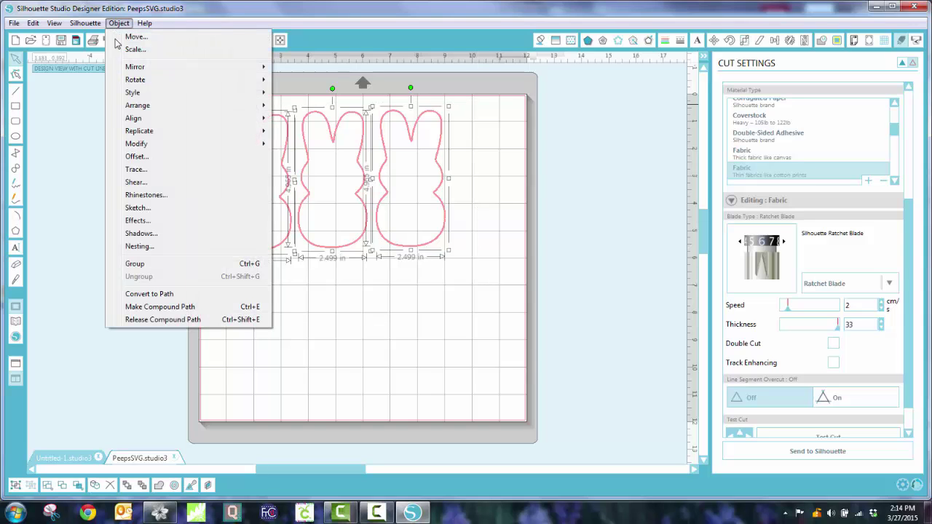
mouse_move(131, 82)
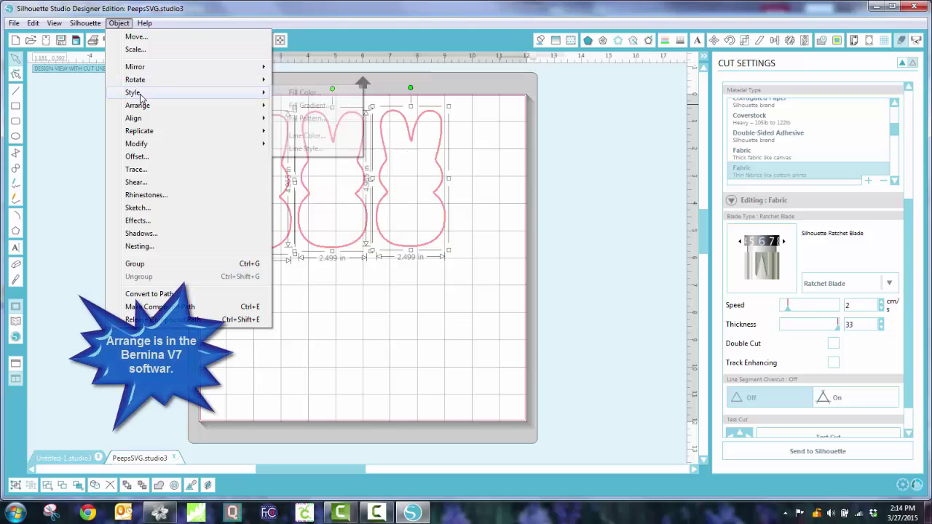
mouse_move(147, 106)
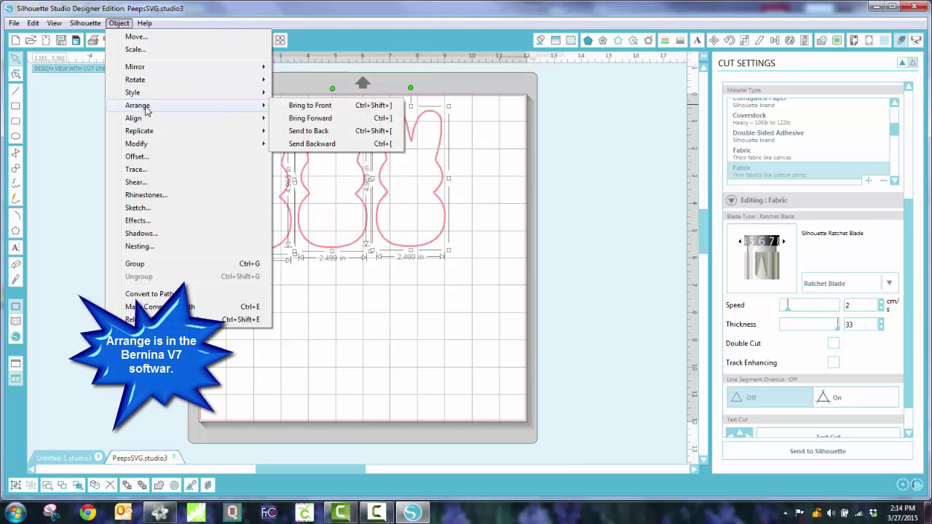
mouse_move(149, 122)
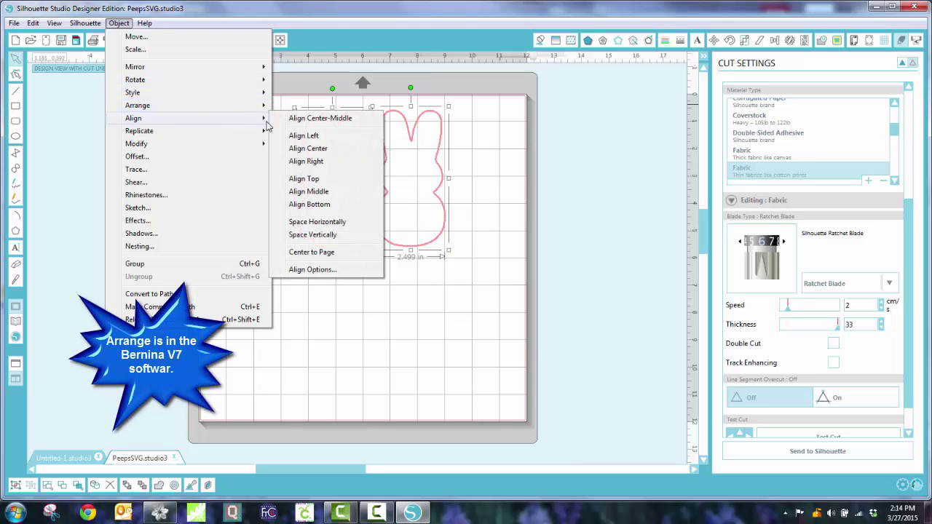
left_click(321, 206)
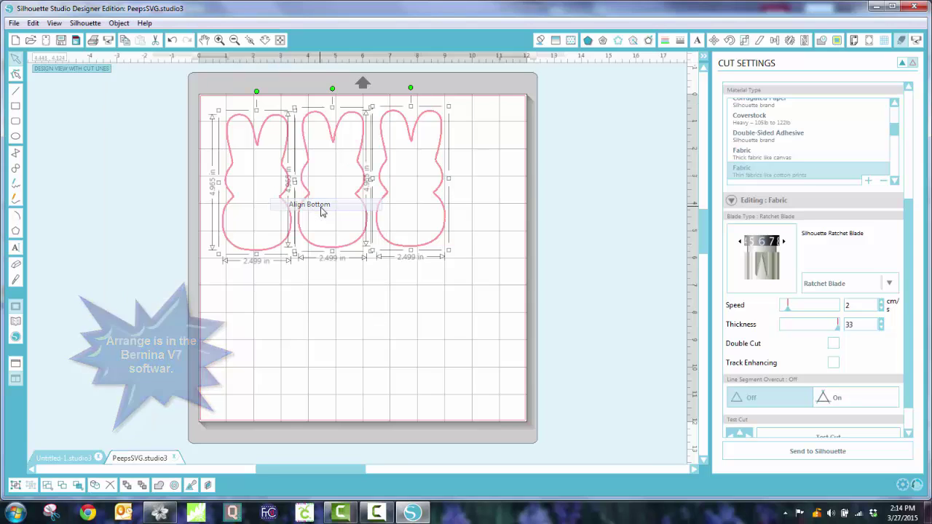
left_click(372, 291)
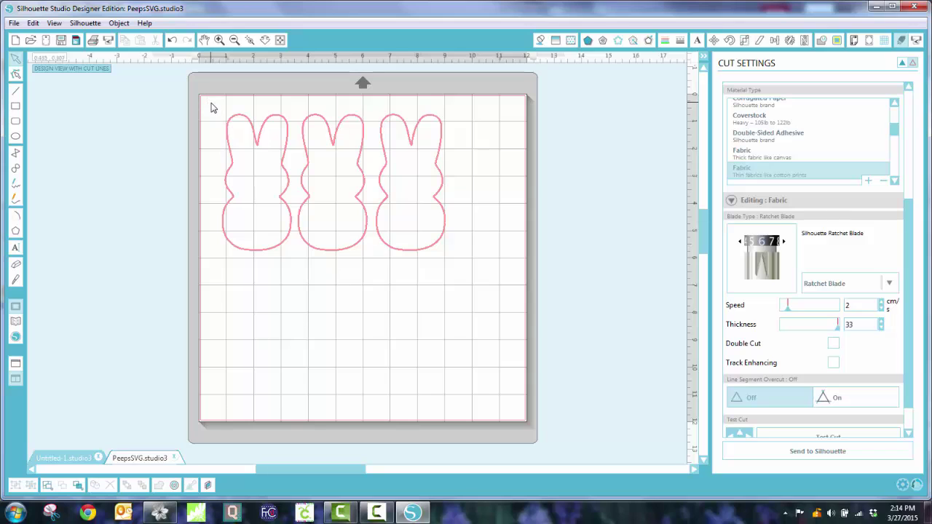
Draw a rectangle of about 9.360 x 5.778 in enclosing the three bunnies.
left_click(15, 107)
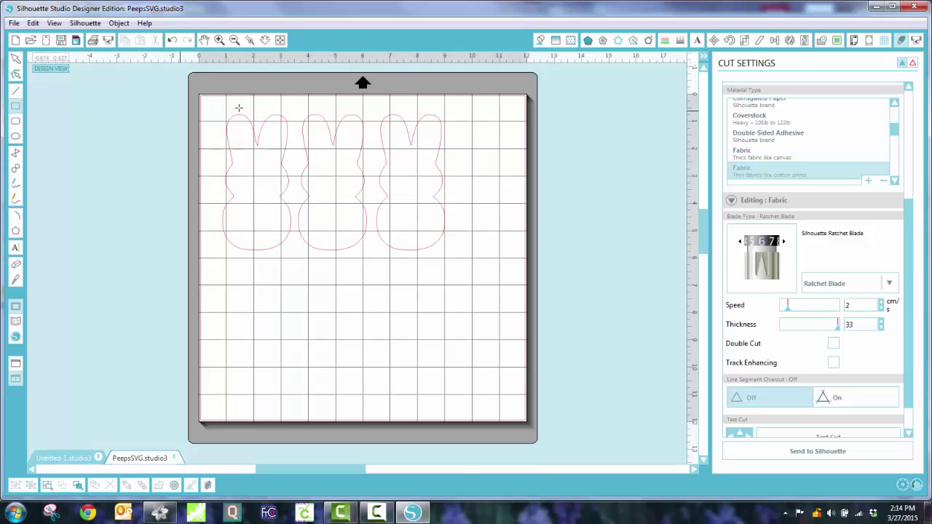
left_click_drag(208, 106, 464, 263)
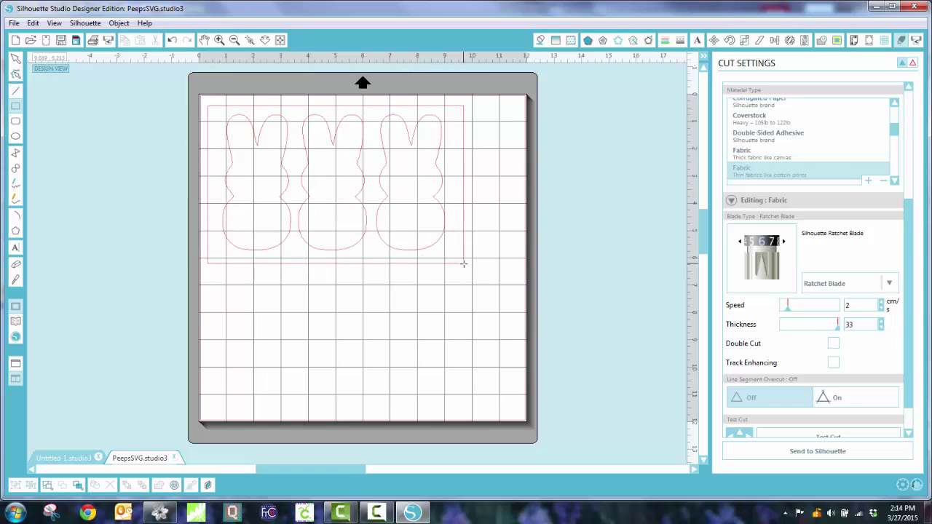
left_click(118, 24)
left_click(138, 49)
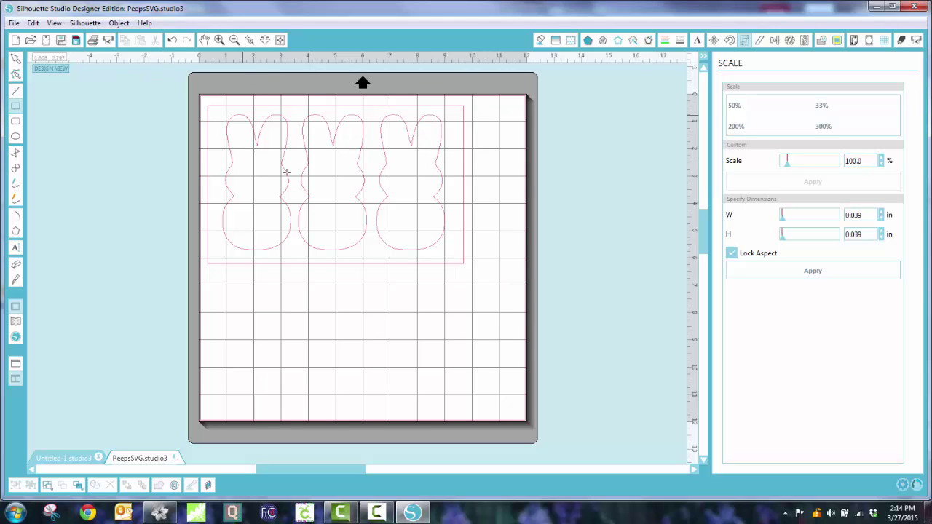
left_click(17, 58)
left_click_drag(204, 100, 366, 242)
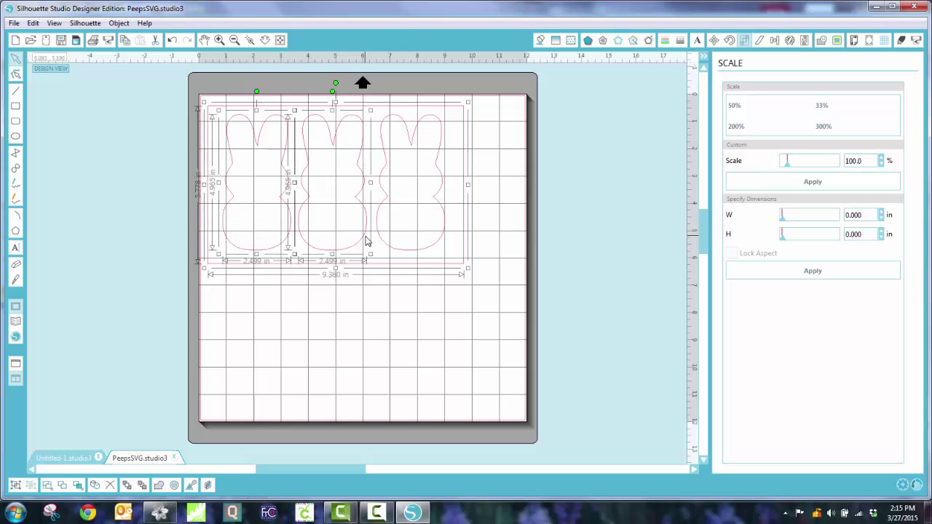
left_click(497, 299)
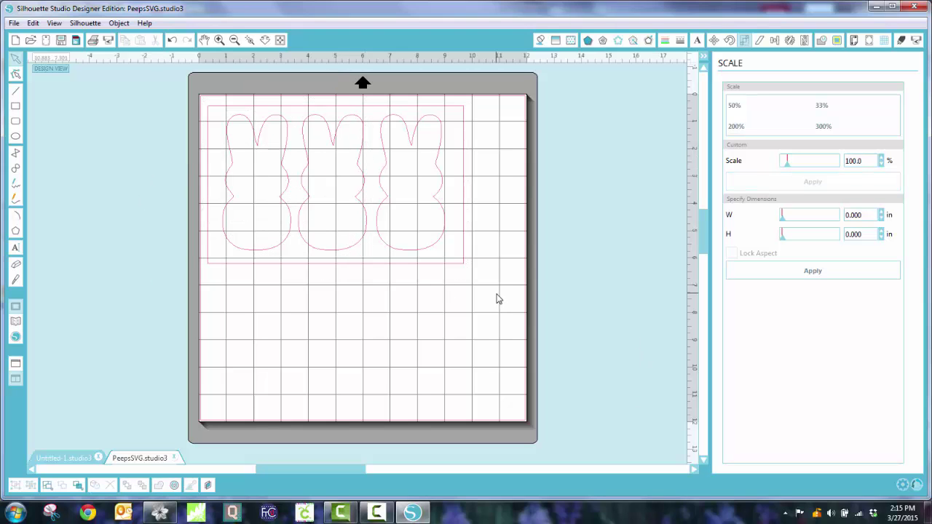
Group all the bunnies and the rectangle, then make them one compound path.
key("ctrl+a")
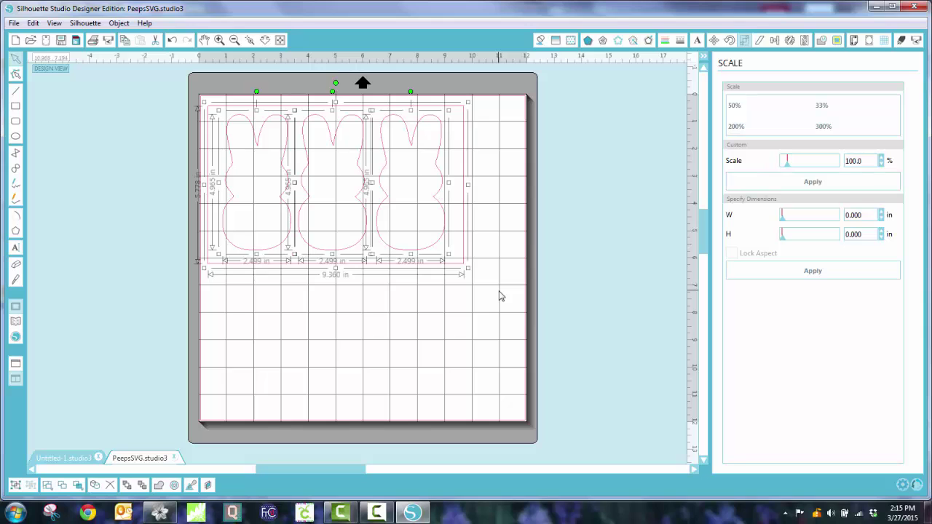
right_click(405, 205)
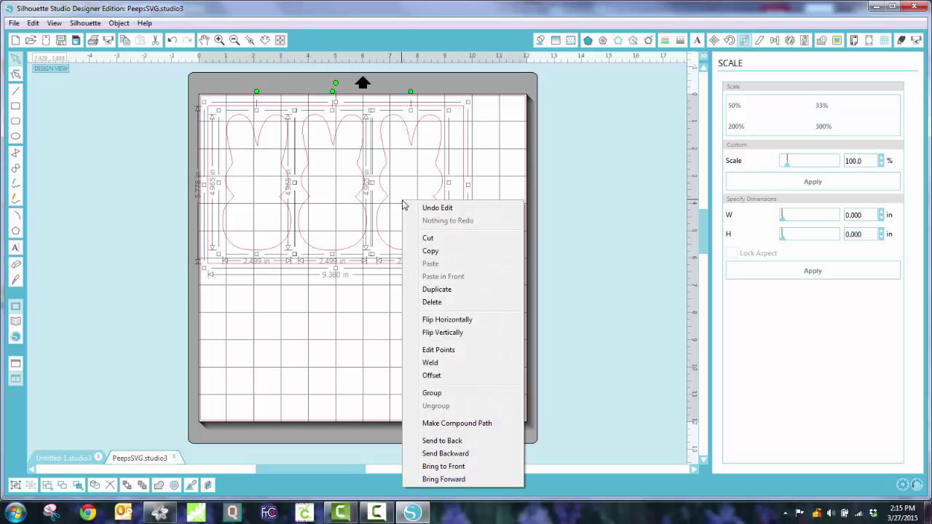
left_click(446, 393)
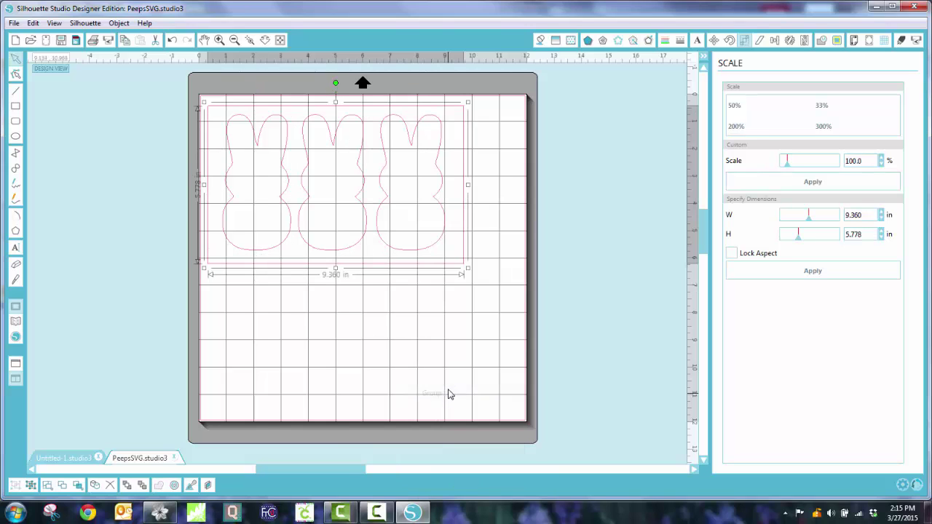
right_click(367, 234)
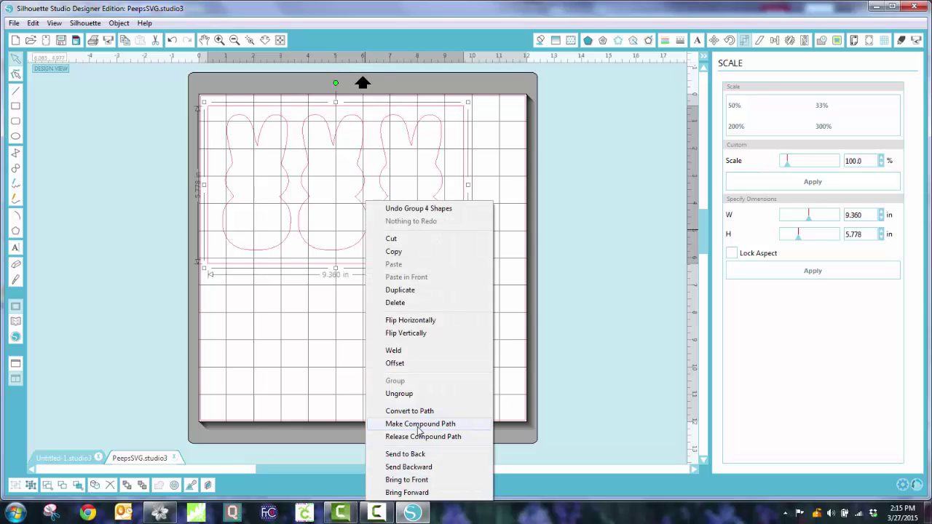
left_click(418, 430)
left_click(397, 368)
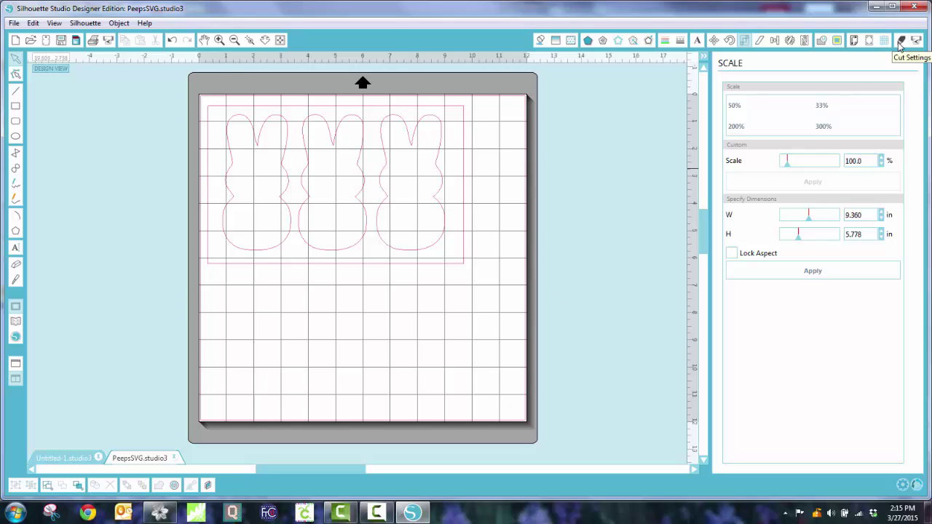
Set the cut material to thin cotton Fabric in Cut Settings.
left_click(900, 42)
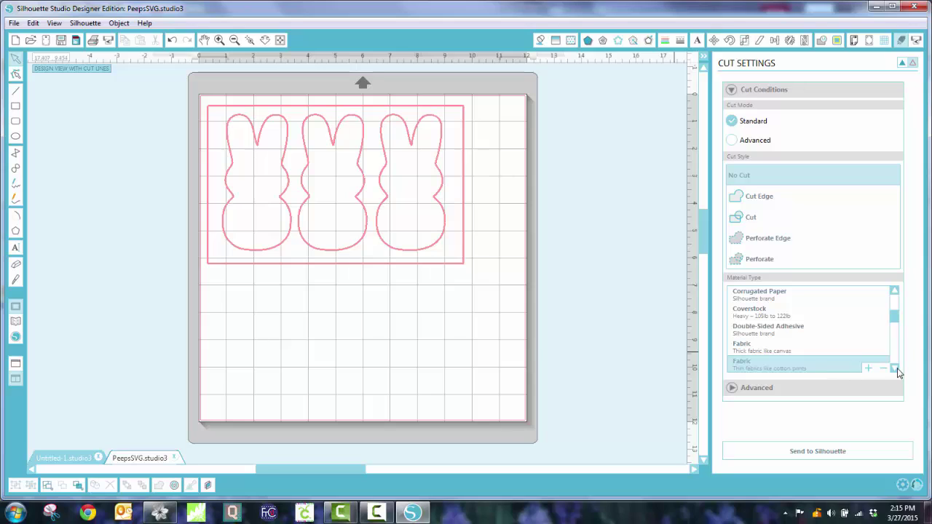
left_click(782, 372)
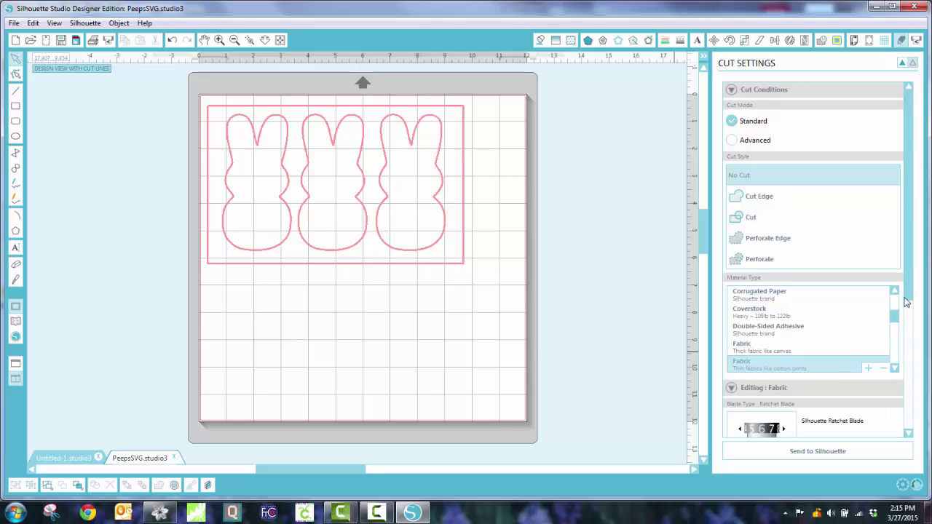
scroll(910, 368, "down", 3)
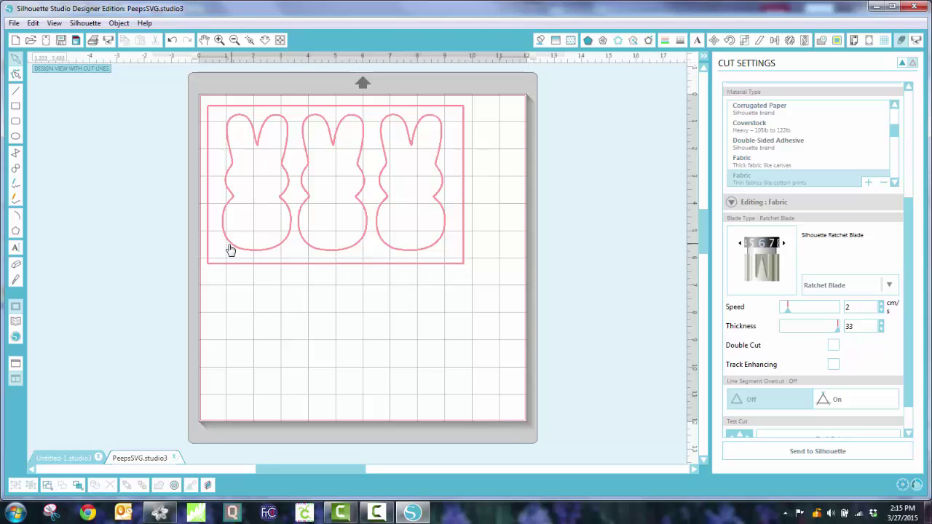
Save As with the file name changed to 3PeepsSVG.
left_click(15, 23)
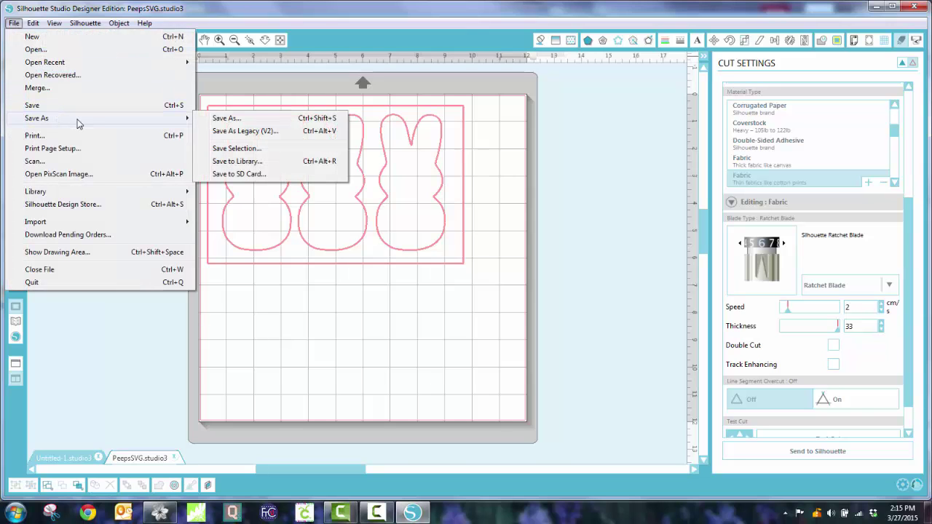
mouse_move(176, 118)
left_click(219, 121)
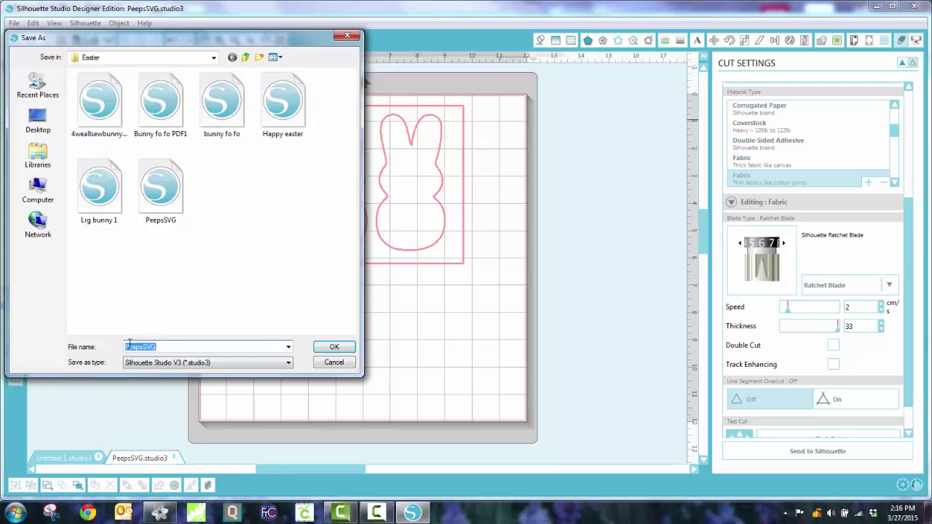
left_click(128, 347)
type("3")
left_click(351, 351)
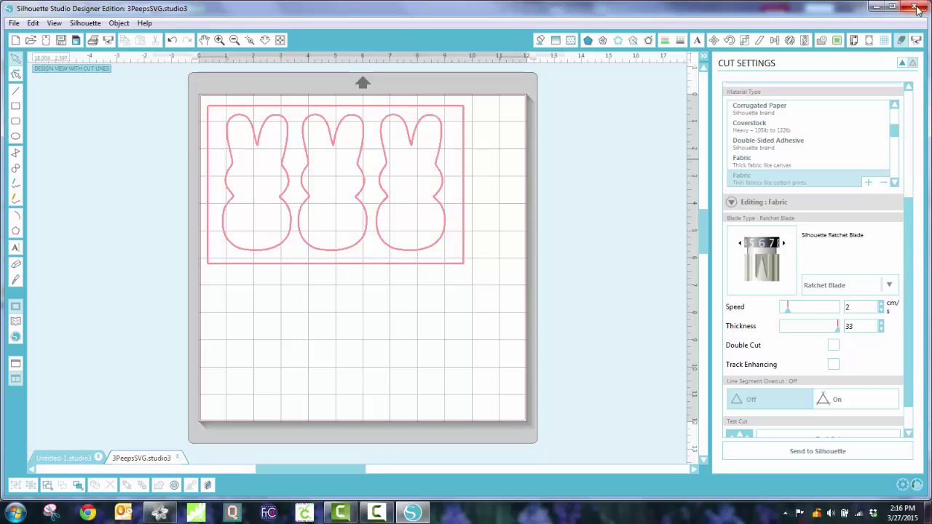
Switch to Bernina DesignWorks and open the recent Peeps_APP appliqué bunny design.
left_click(161, 514)
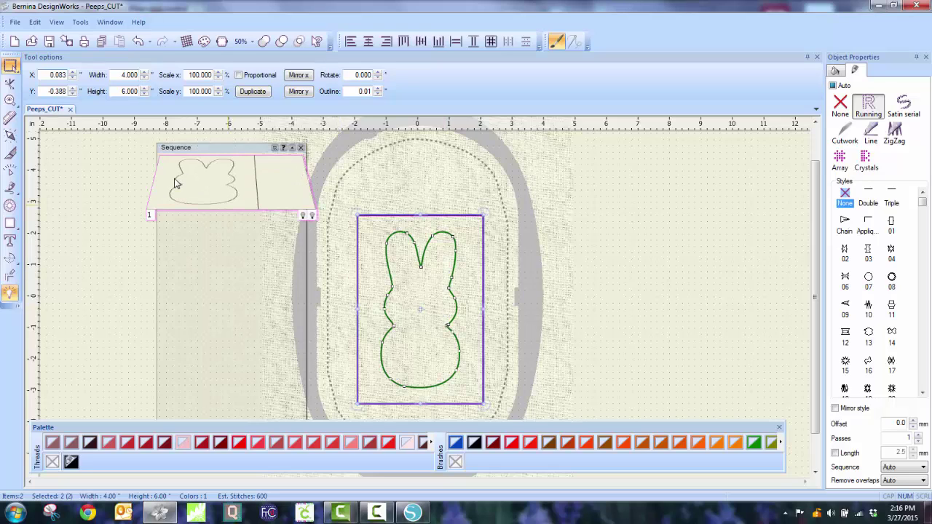
left_click(15, 21)
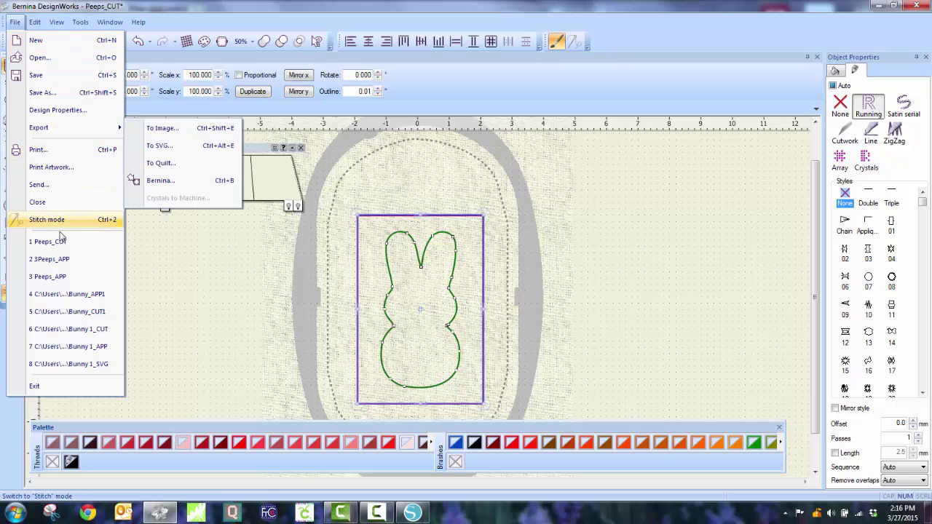
left_click(61, 278)
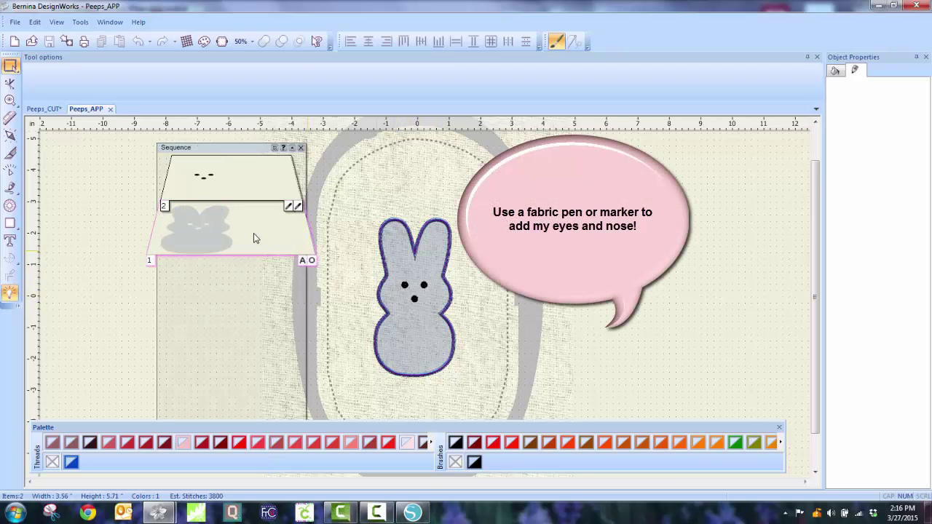
scroll(253, 233, "up", 1)
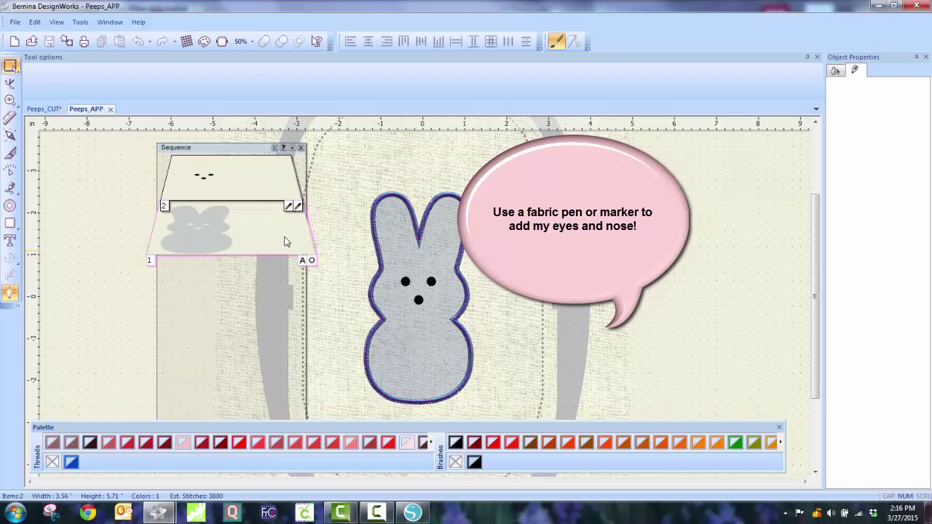
scroll(422, 270, "down", 1)
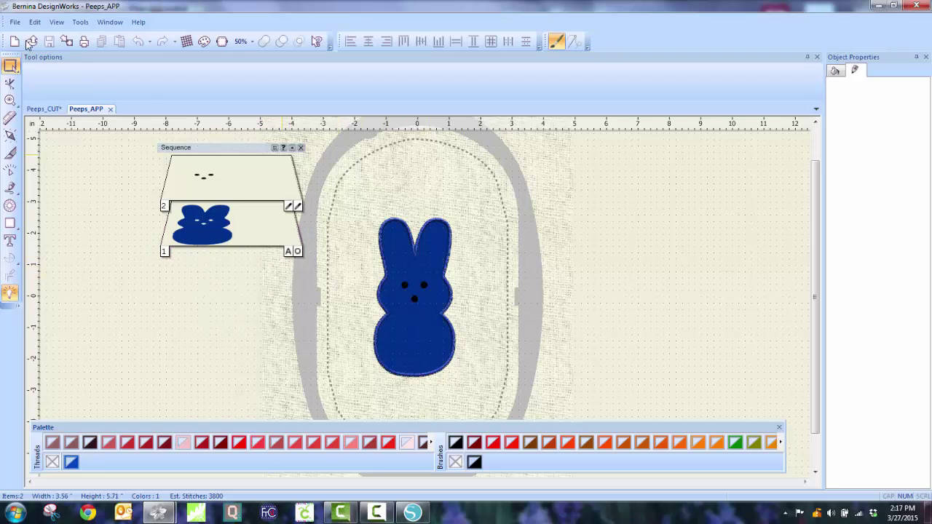
Open the recent 3Peeps_APP design and move the Sequence docker left, clear of the three bunnies.
left_click(15, 22)
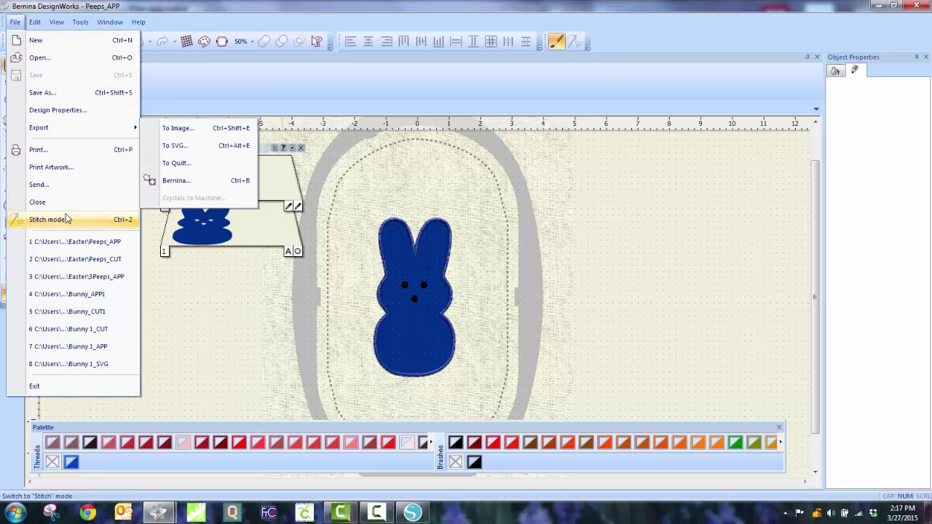
left_click(108, 277)
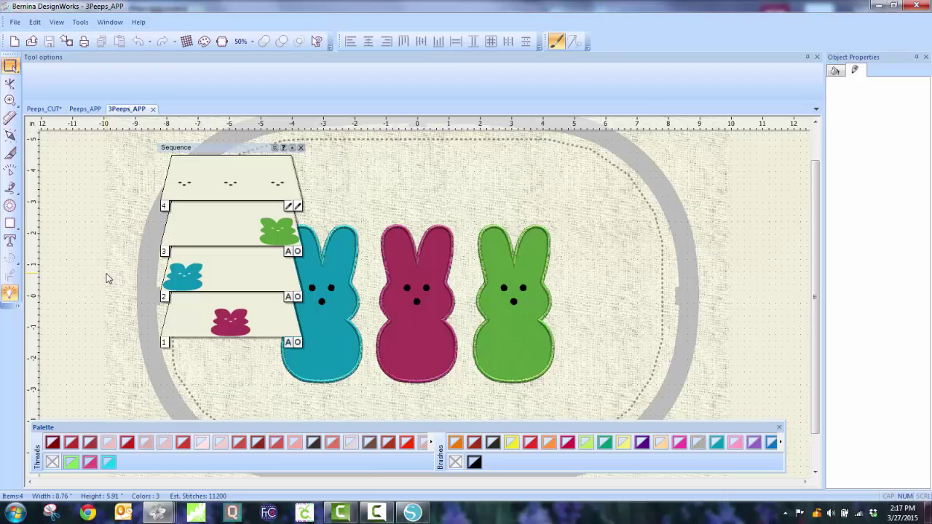
left_click_drag(241, 148, 178, 146)
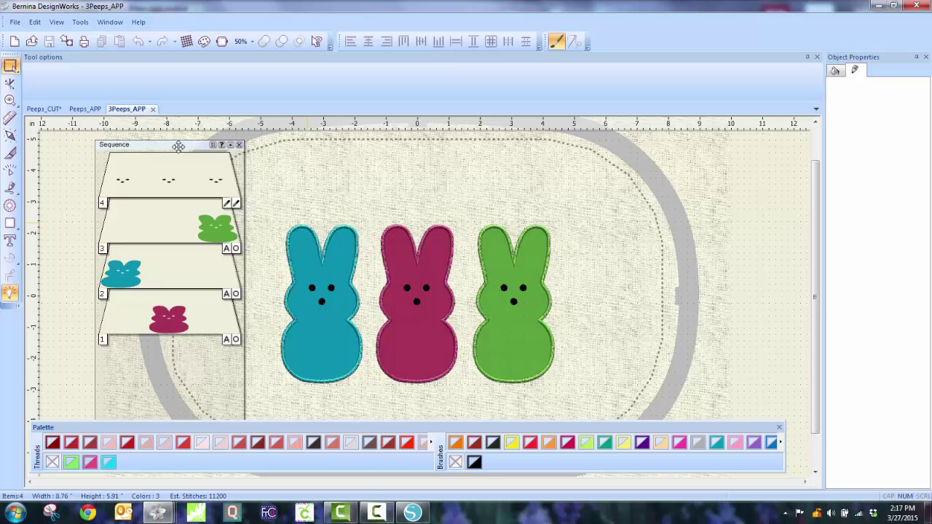
left_click_drag(178, 147, 178, 146)
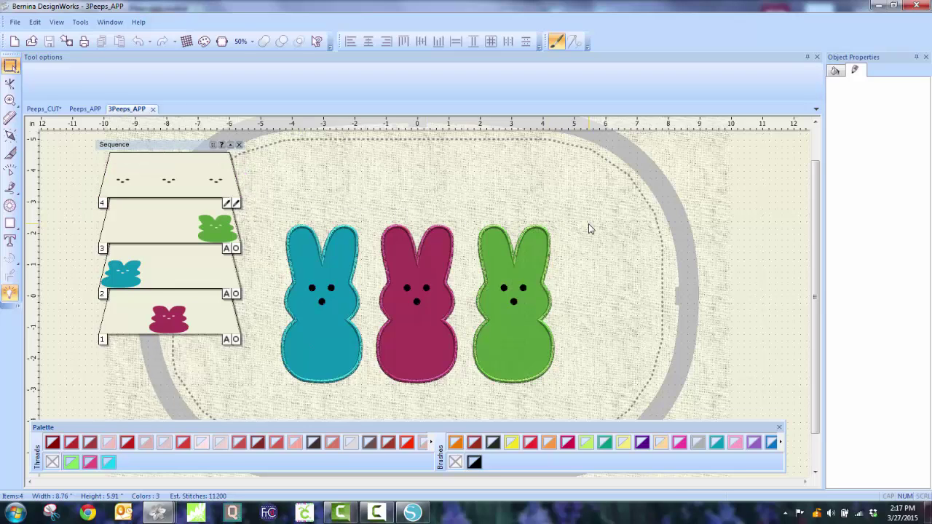